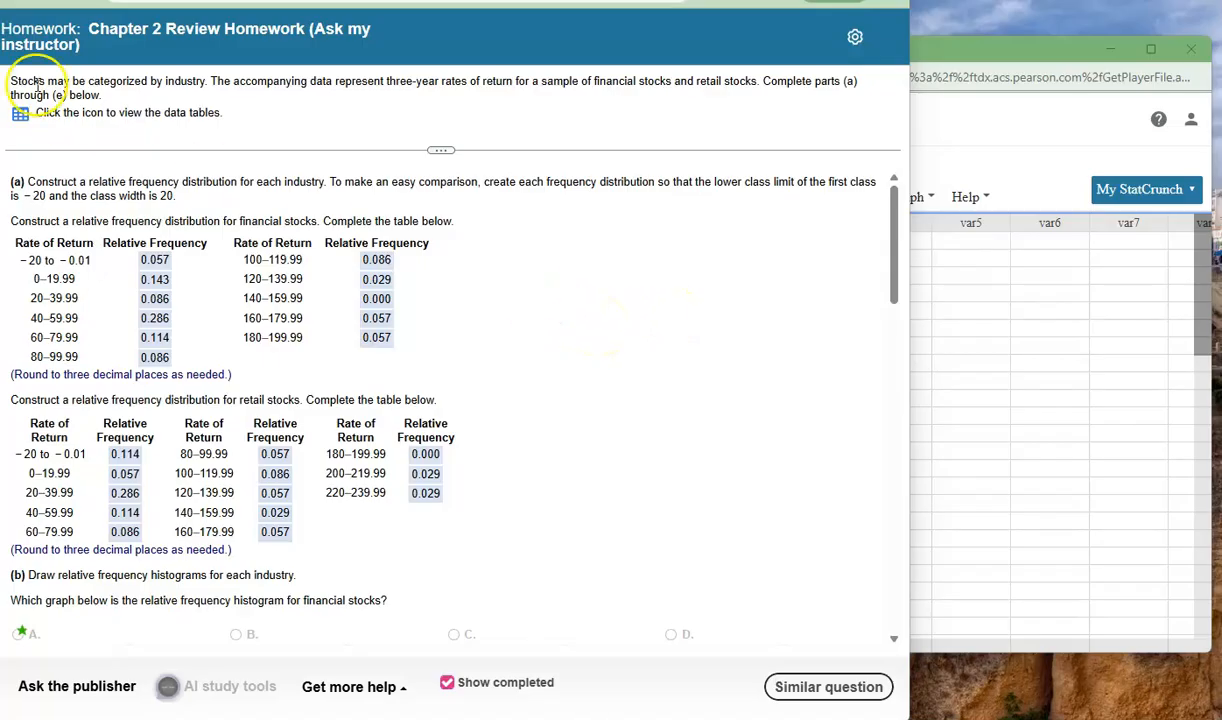
# - View the Rates of Return data tables and their export options, close them, and switch to the StatCrunch data set
pyautogui.click(20, 114)
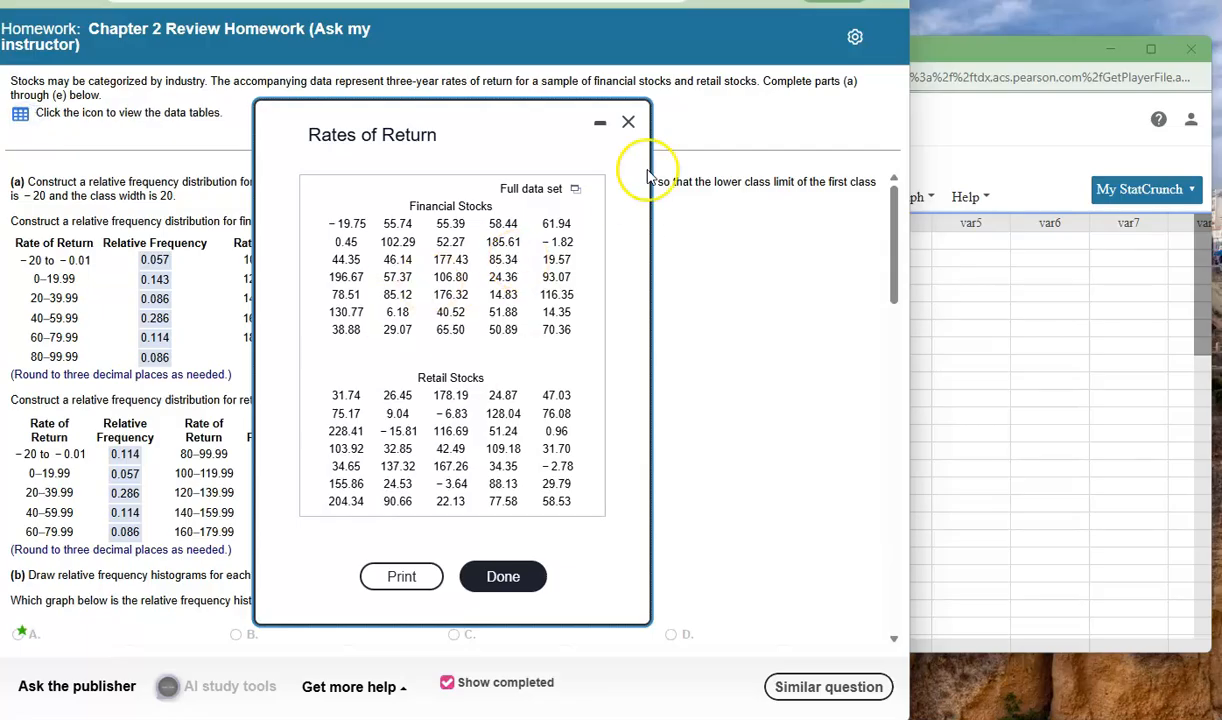
pyautogui.click(576, 190)
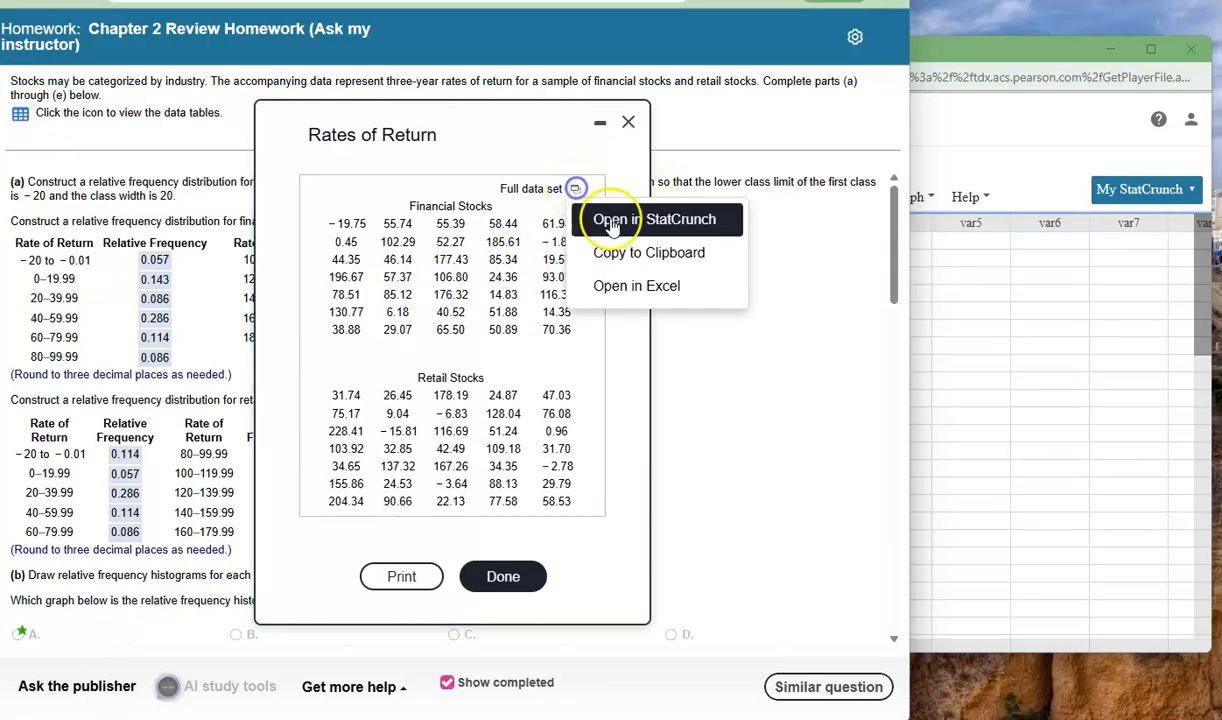
pyautogui.click(1003, 52)
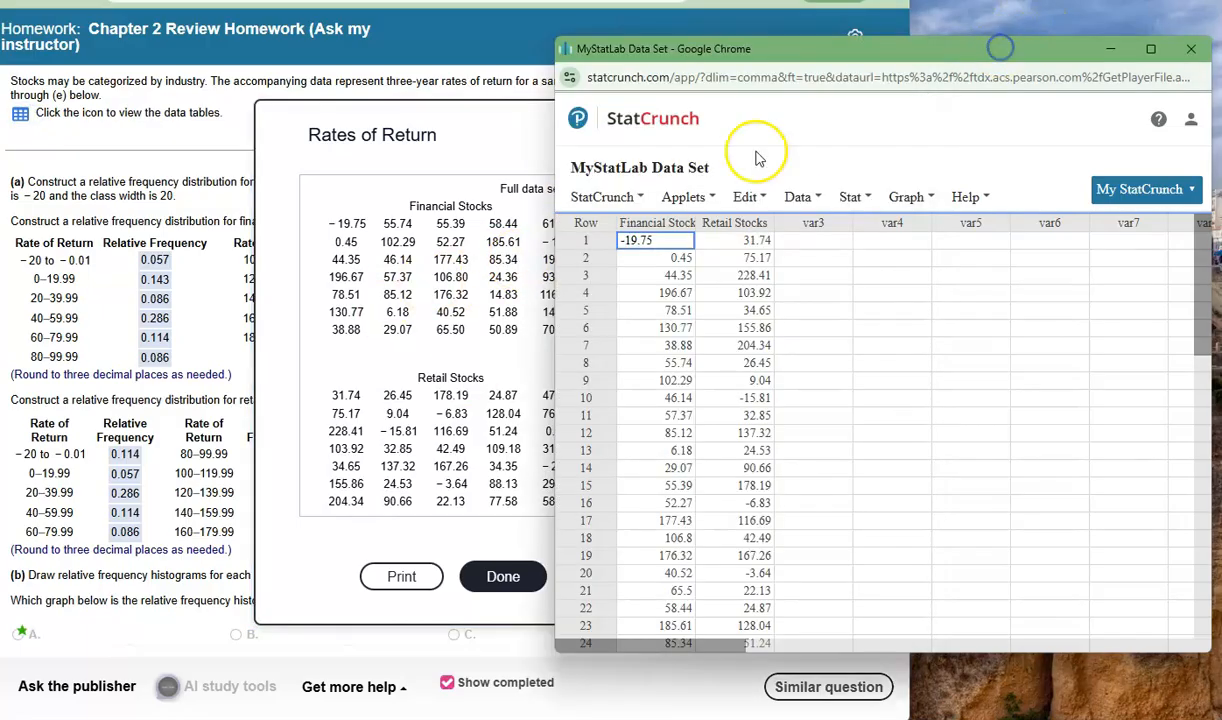
pyautogui.click(480, 121)
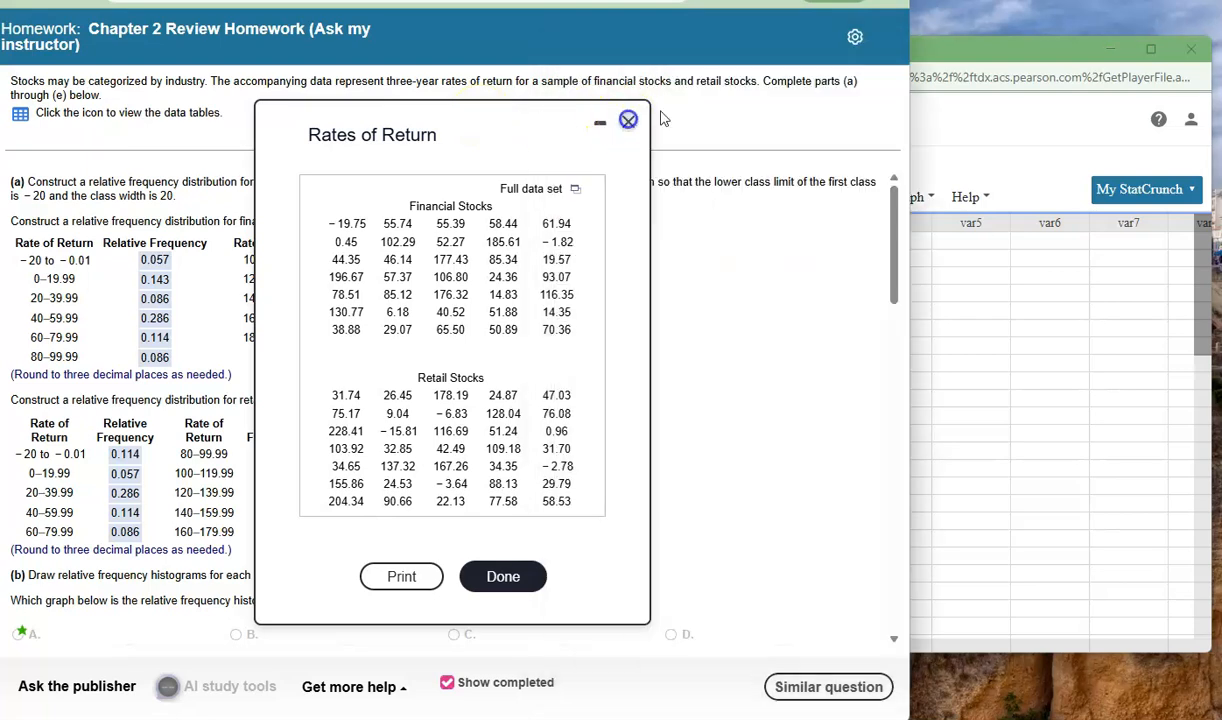
pyautogui.click(627, 120)
pyautogui.click(970, 47)
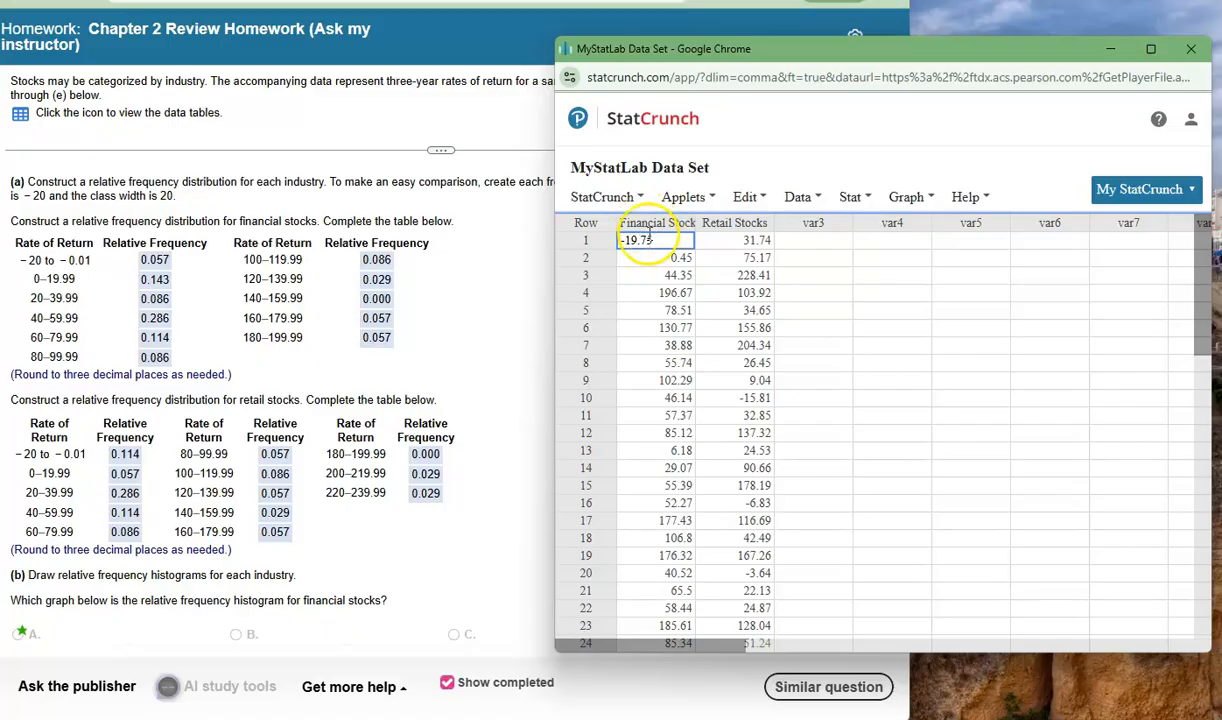
# - Return to the homework and read the lower class limit and class width required in part (a)
pyautogui.click(441, 198)
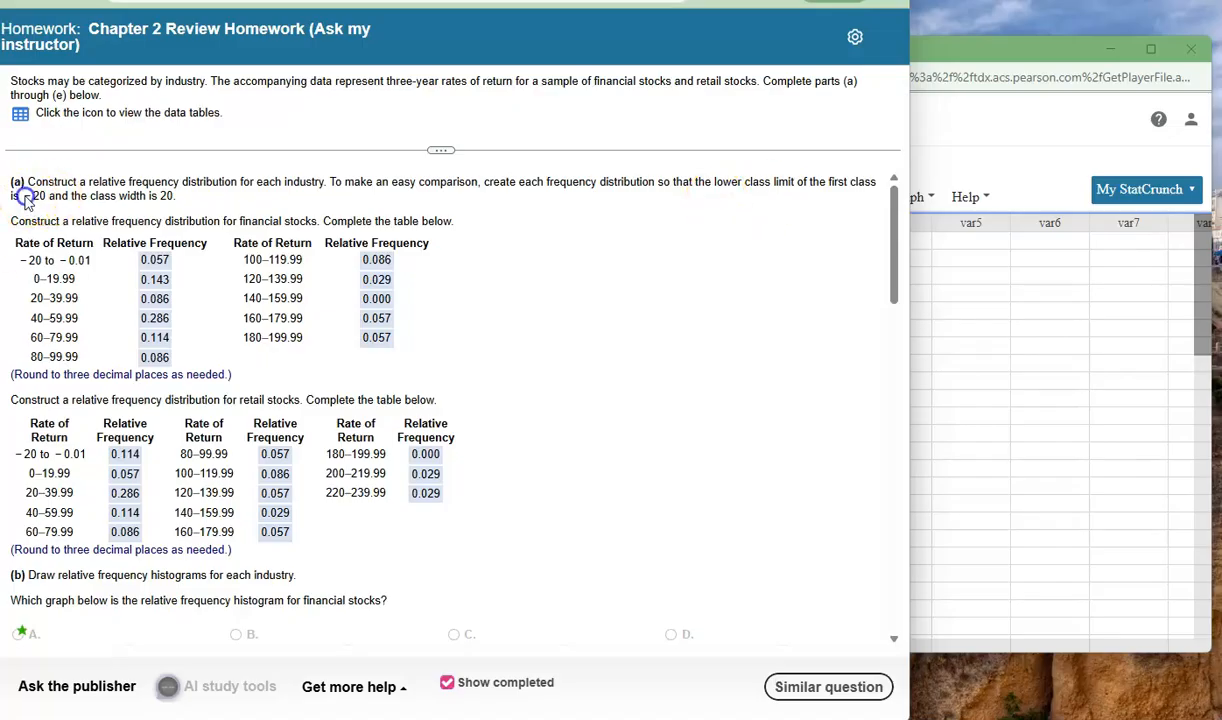
pyautogui.moveTo(72, 195); pyautogui.dragTo(180, 195)
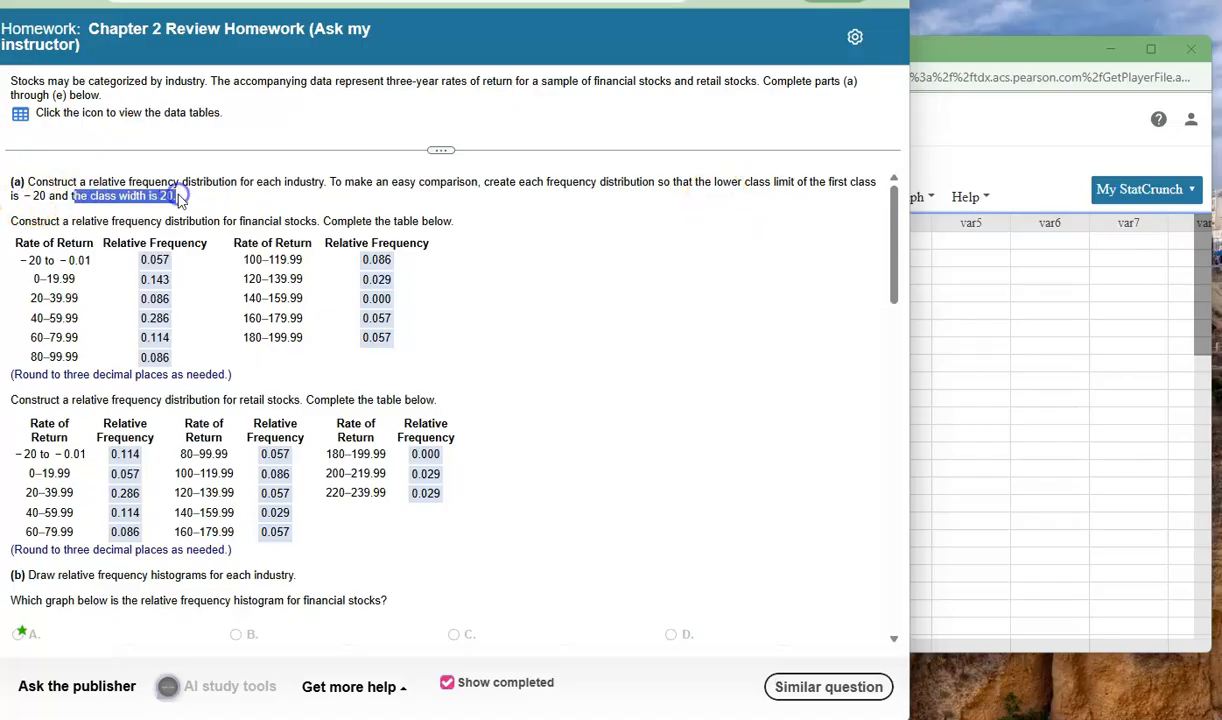
pyautogui.click(180, 200)
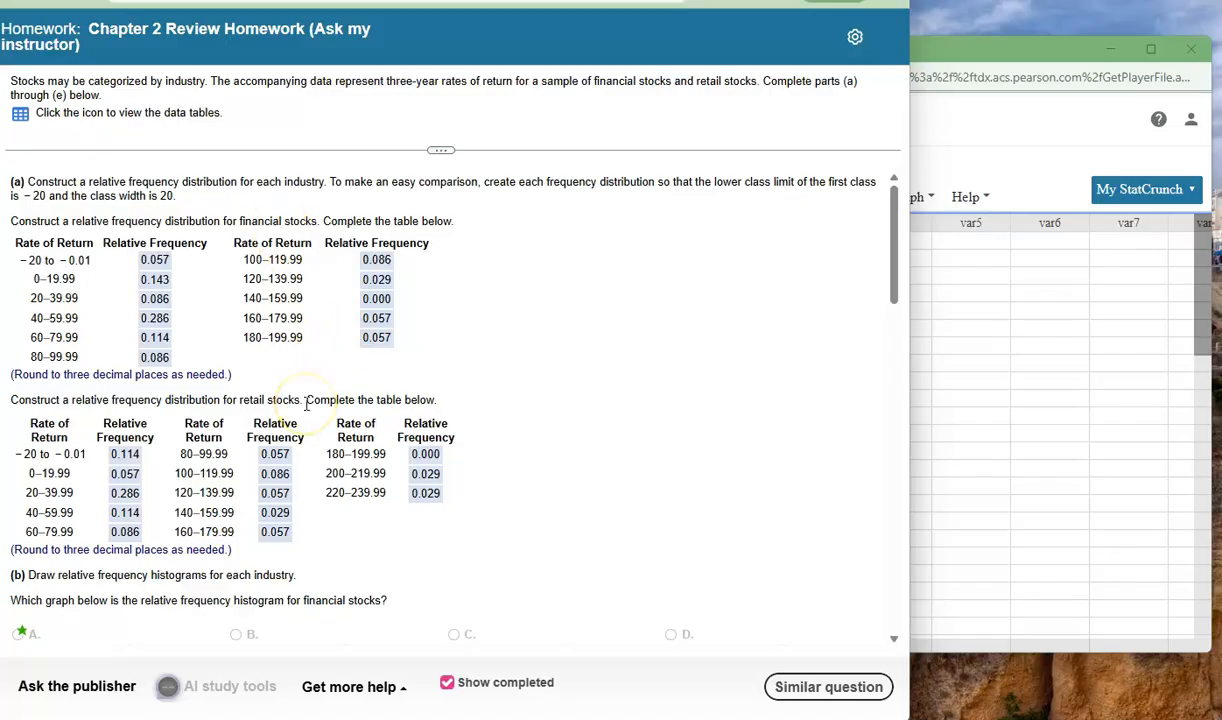
# - Switch to StatCrunch and set up a frequency table for the Financial Stocks column with only Relative frequency as the statistic
pyautogui.click(1129, 250)
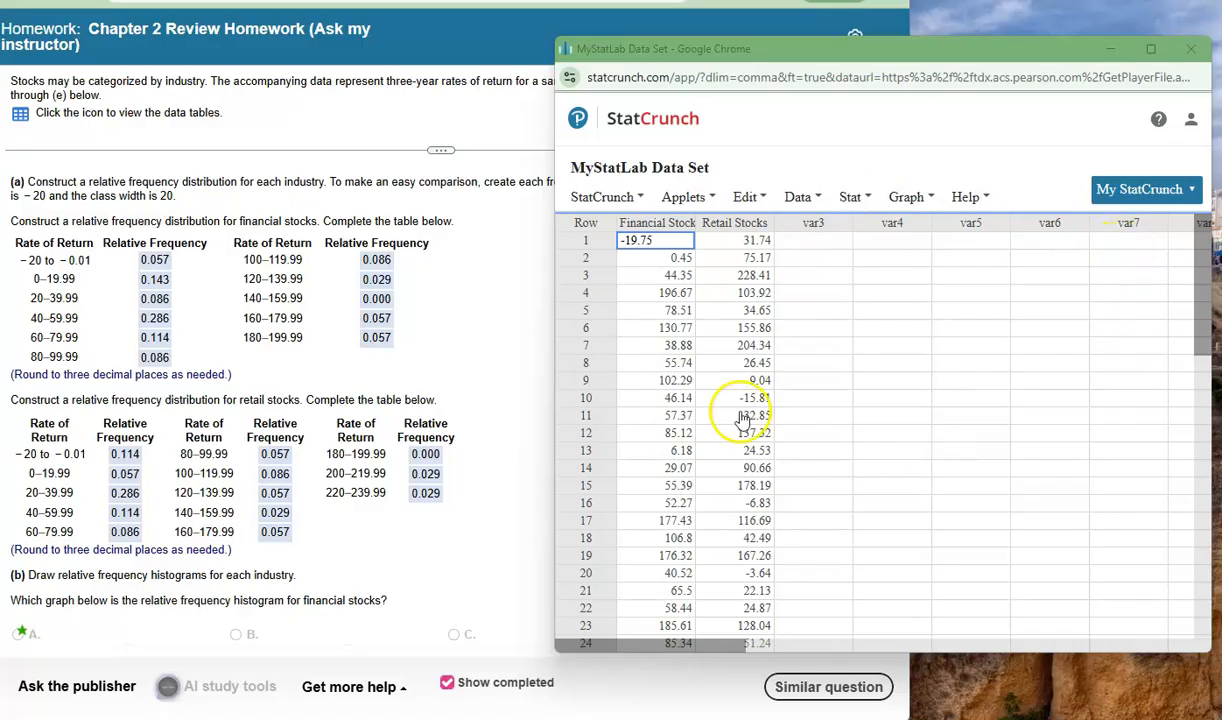
pyautogui.click(856, 199)
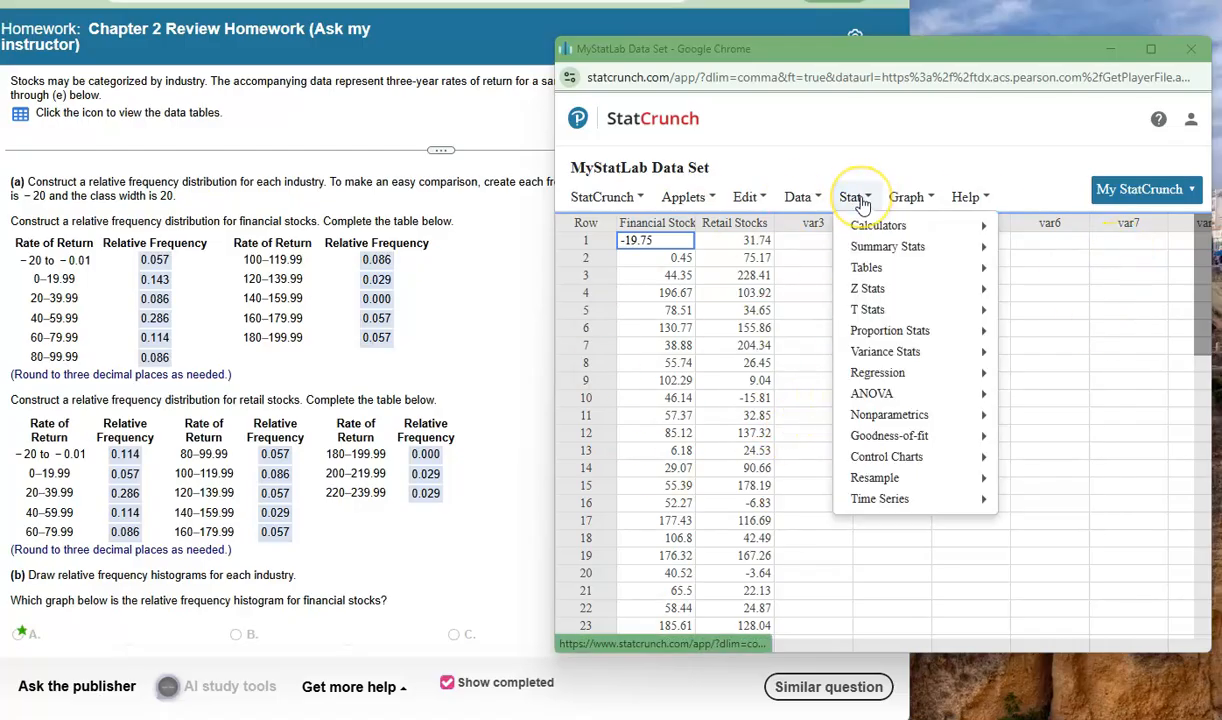
pyautogui.click(870, 269)
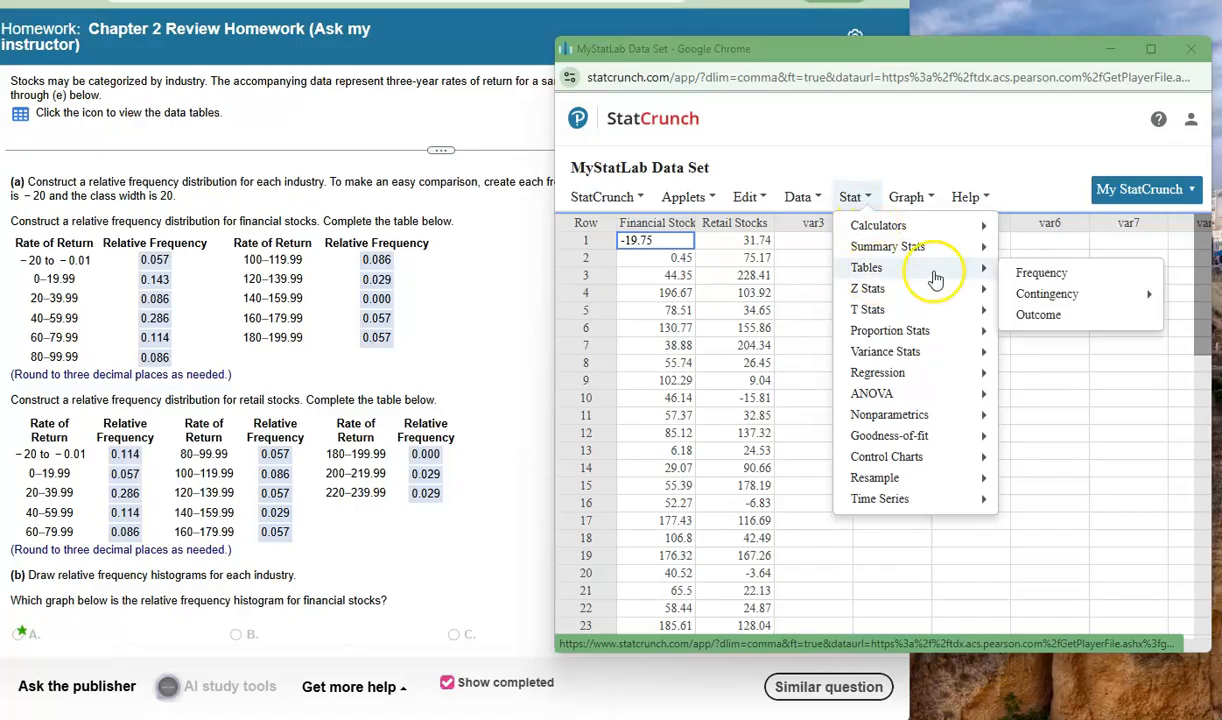
pyautogui.click(1041, 276)
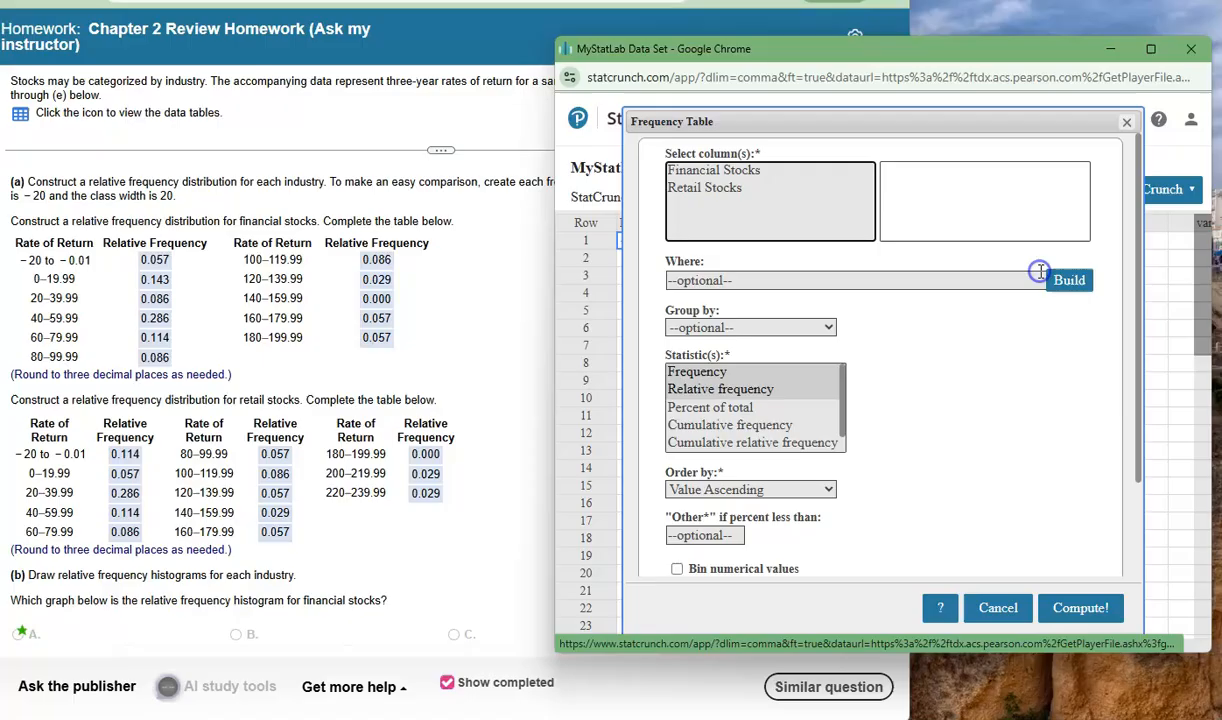
pyautogui.click(755, 172)
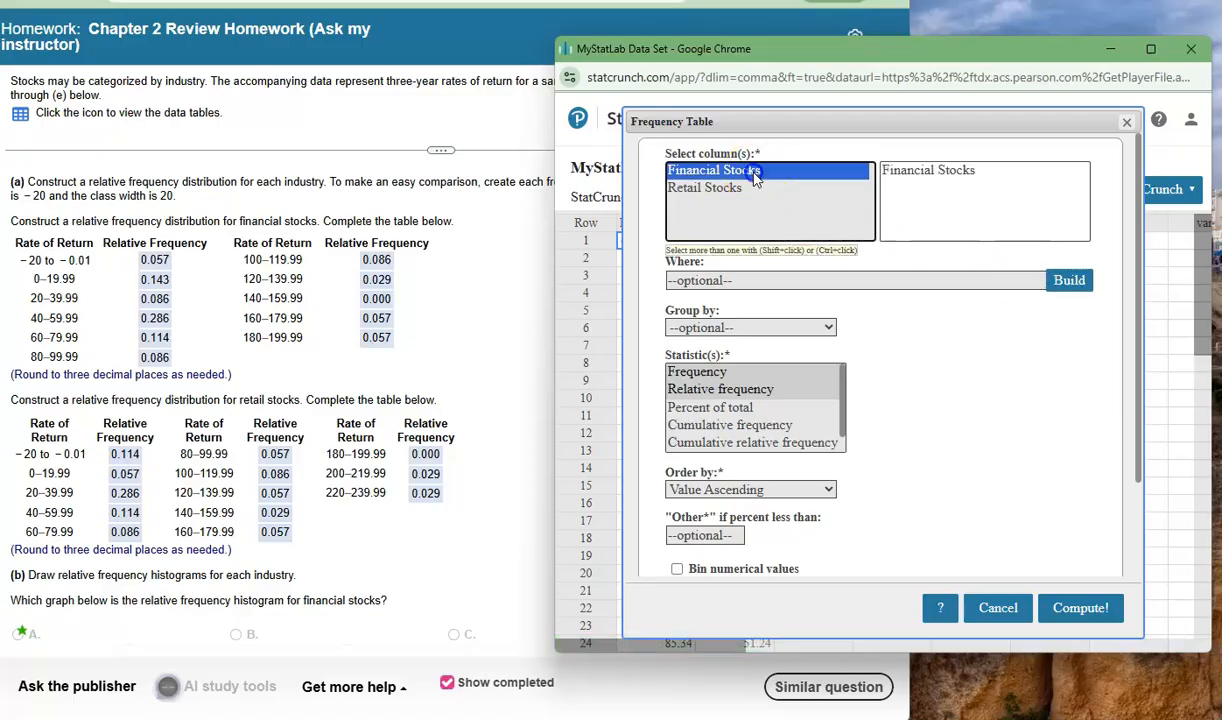
pyautogui.click(765, 391)
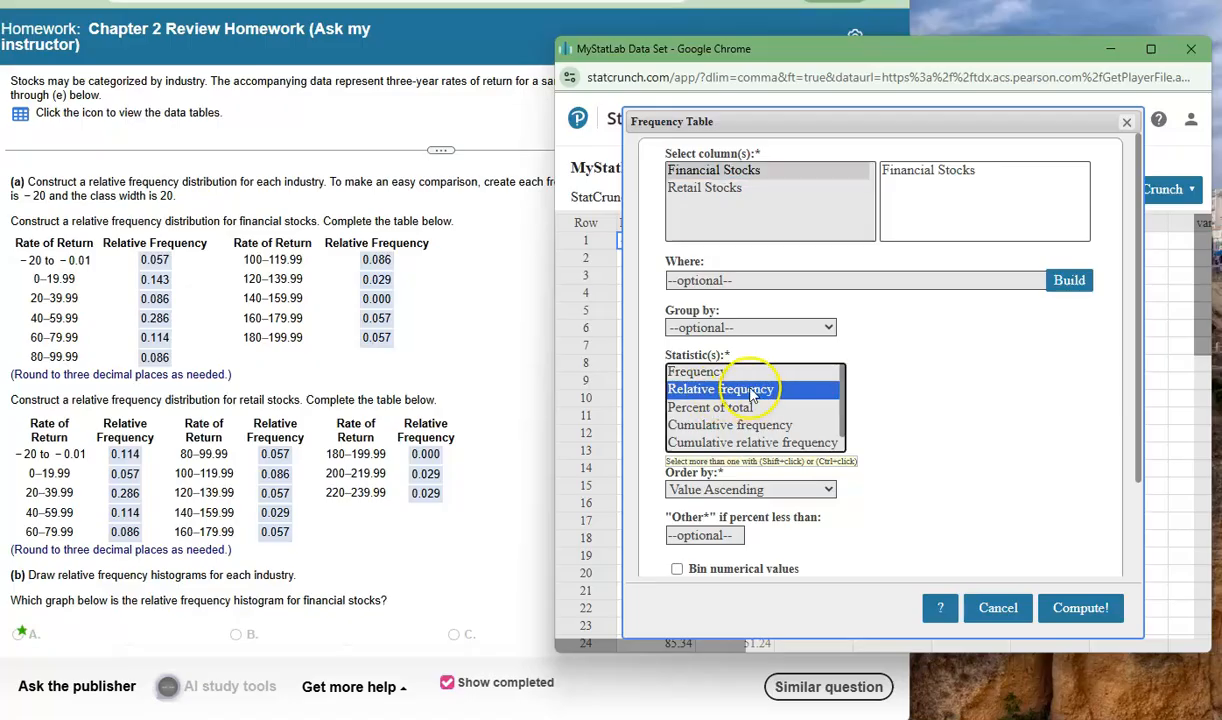
# - Bin the Financial Stocks values starting at -20 with a width of 20, compute the table, and check the first class's relative frequency
pyautogui.scroll(-2, 854, 409)
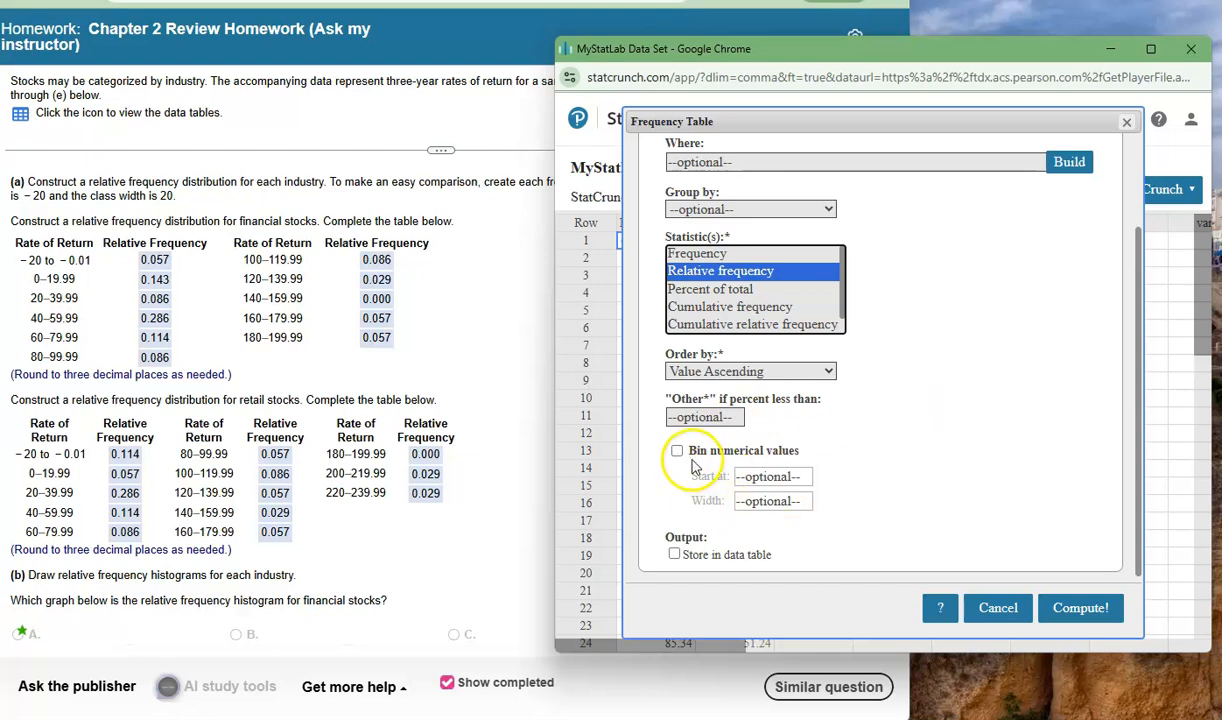
pyautogui.click(677, 452)
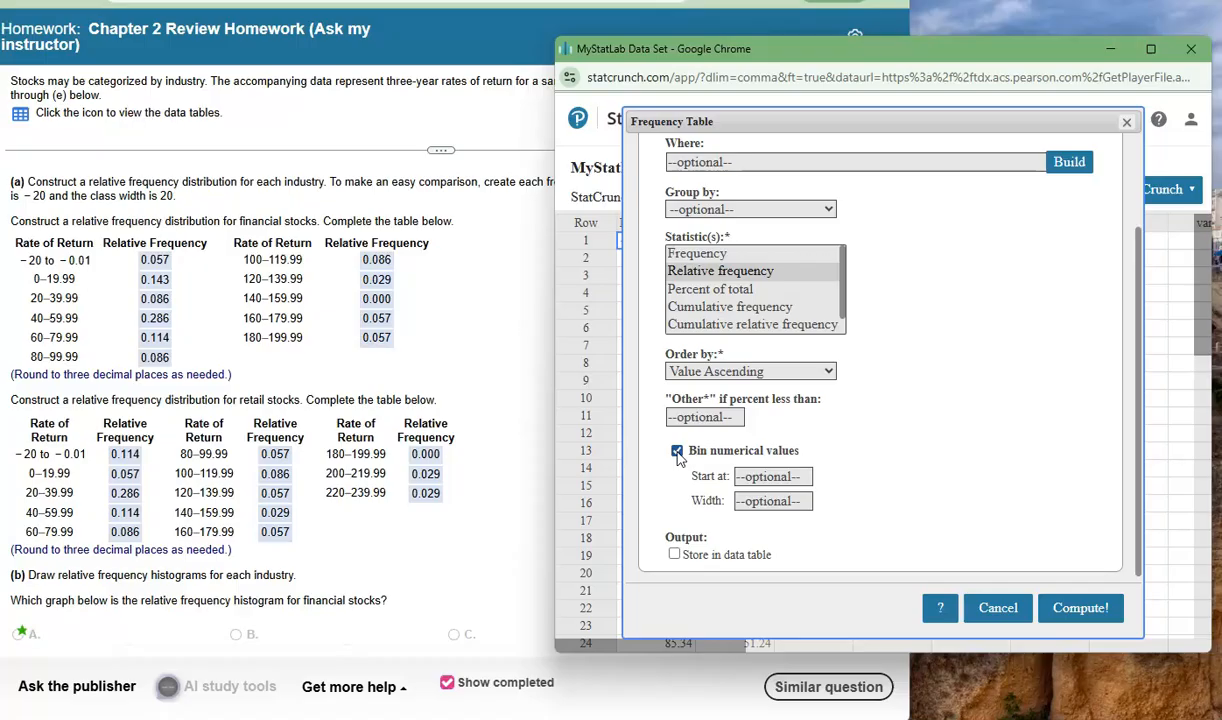
pyautogui.click(762, 477)
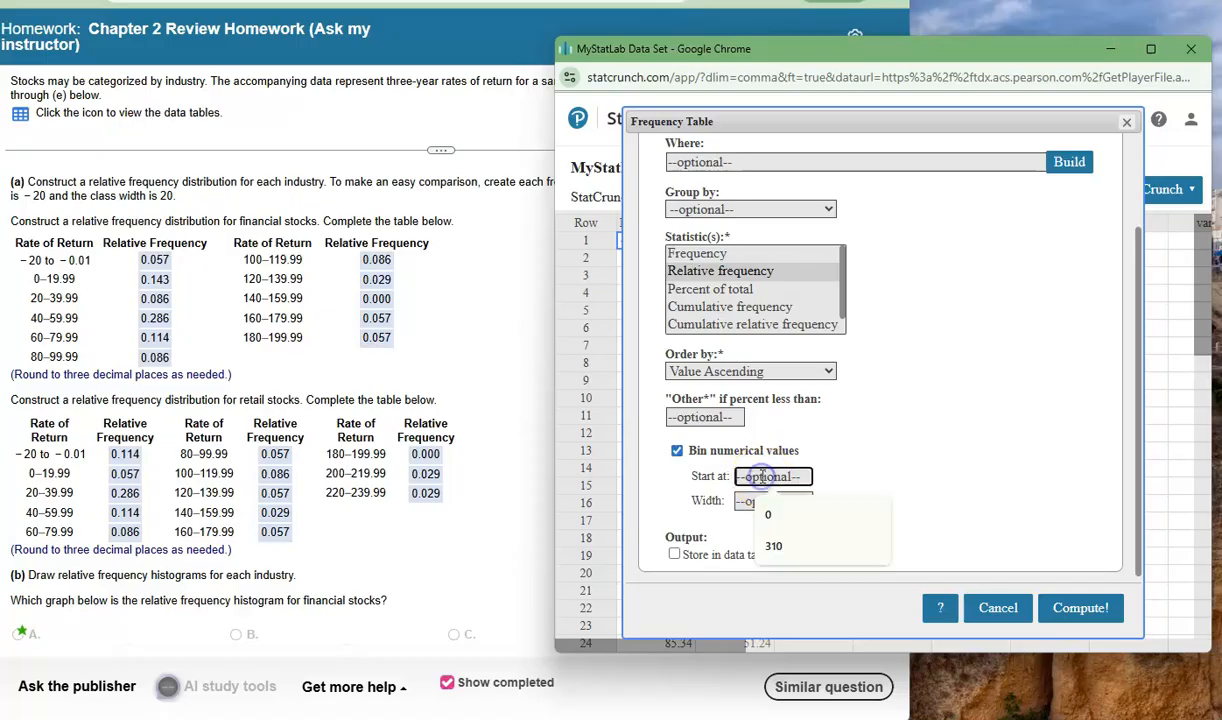
pyautogui.write('-20')
pyautogui.click(767, 502)
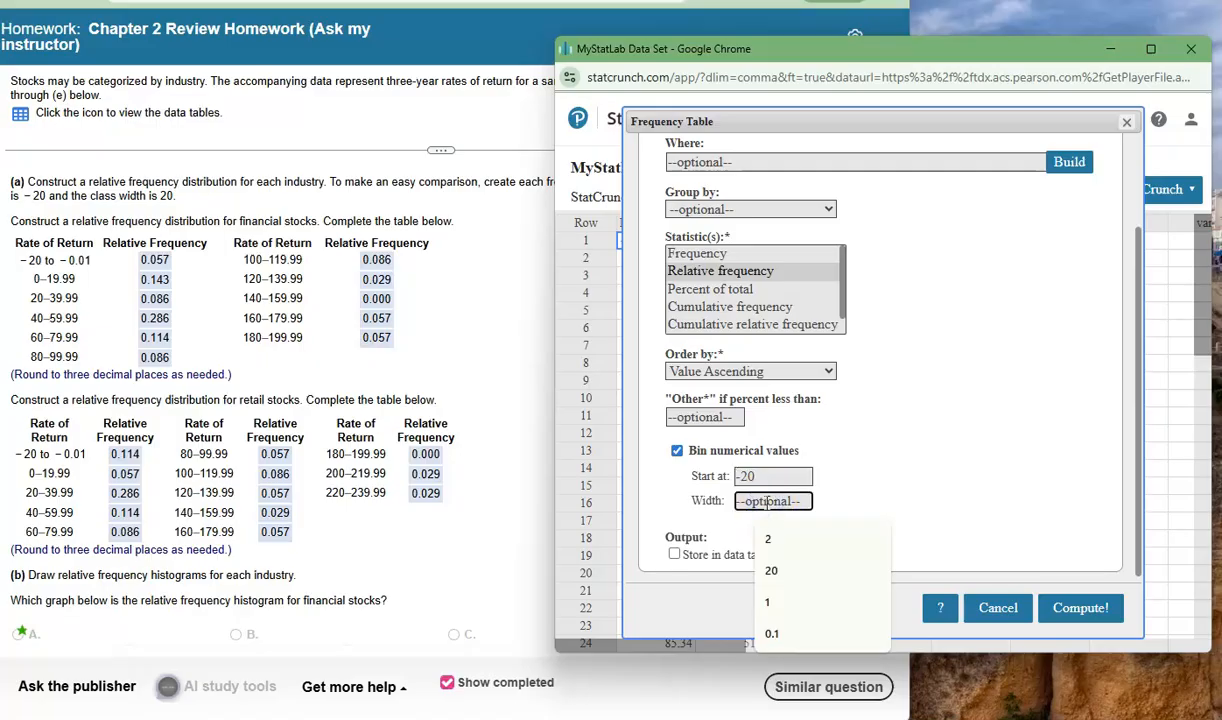
pyautogui.write('20')
pyautogui.click(1068, 603)
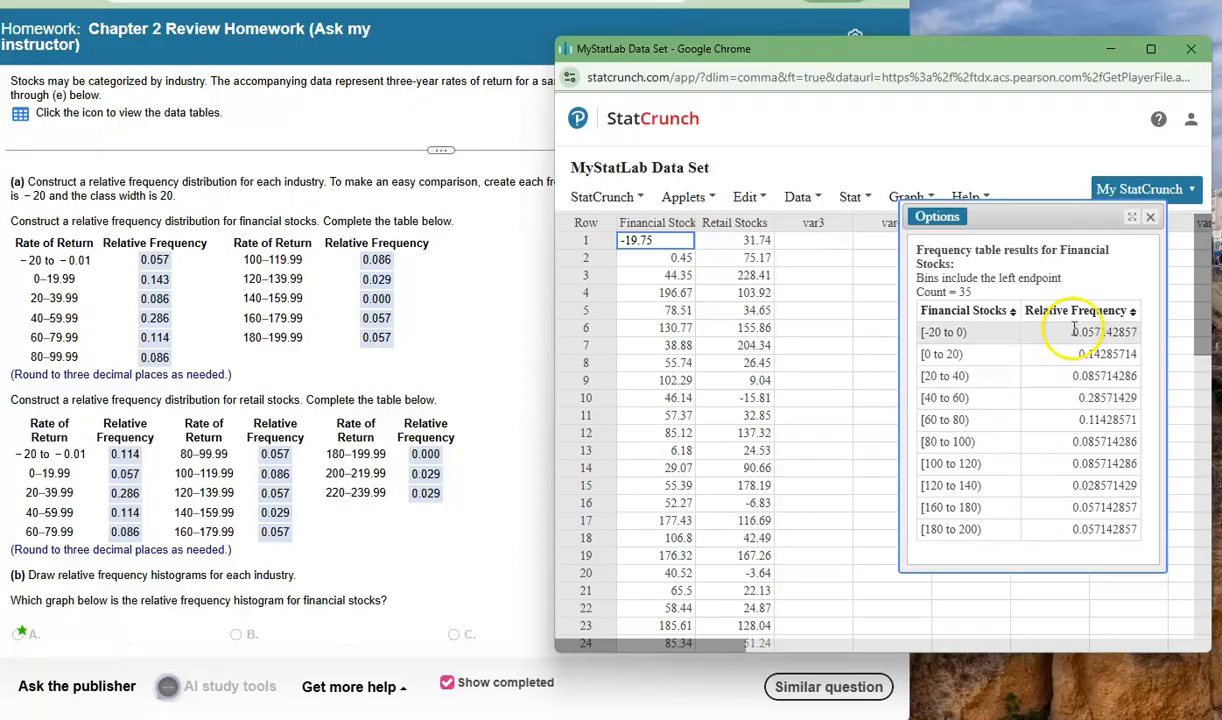
pyautogui.moveTo(1073, 332); pyautogui.dragTo(1100, 331)
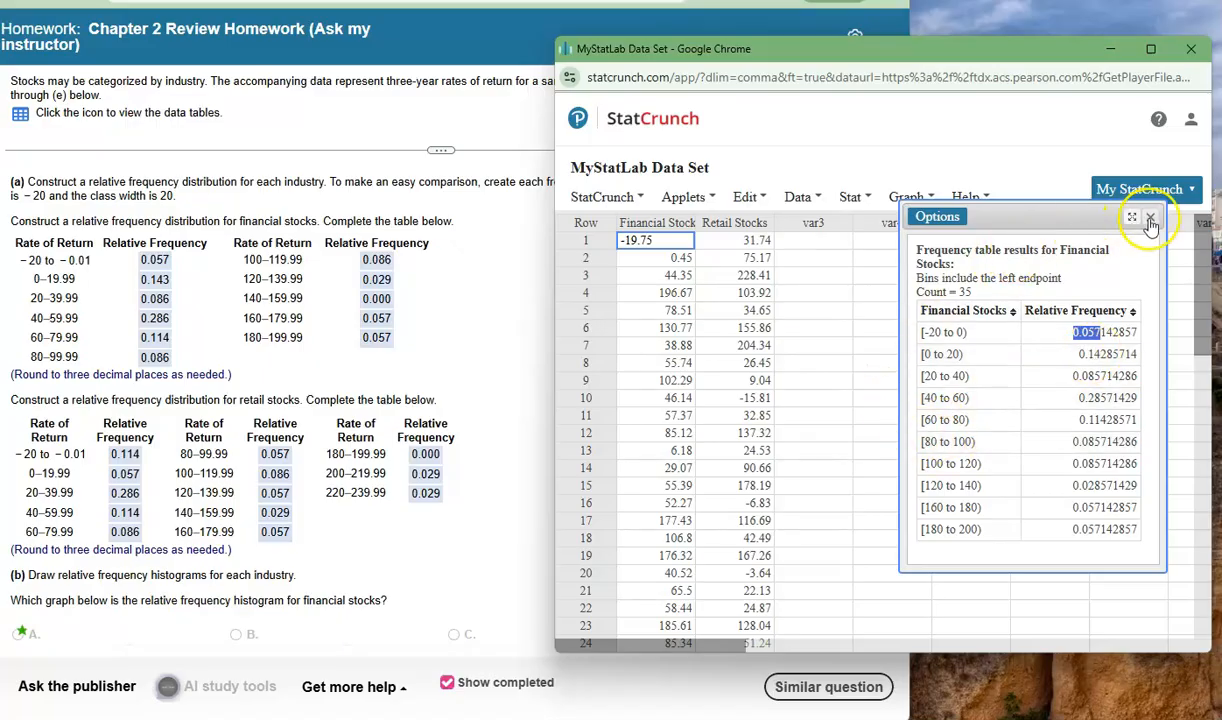
# - Set up another frequency table for the Retail Stocks column with only Relative frequency as the statistic
pyautogui.click(849, 198)
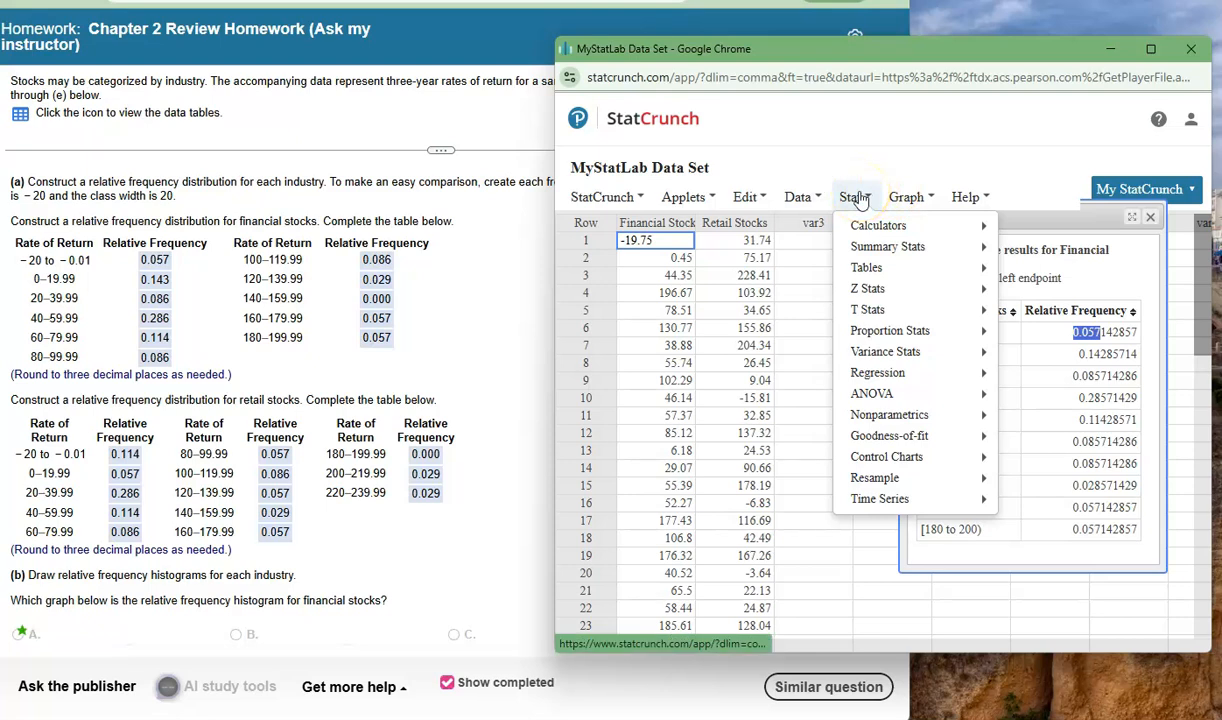
pyautogui.moveTo(872, 276)
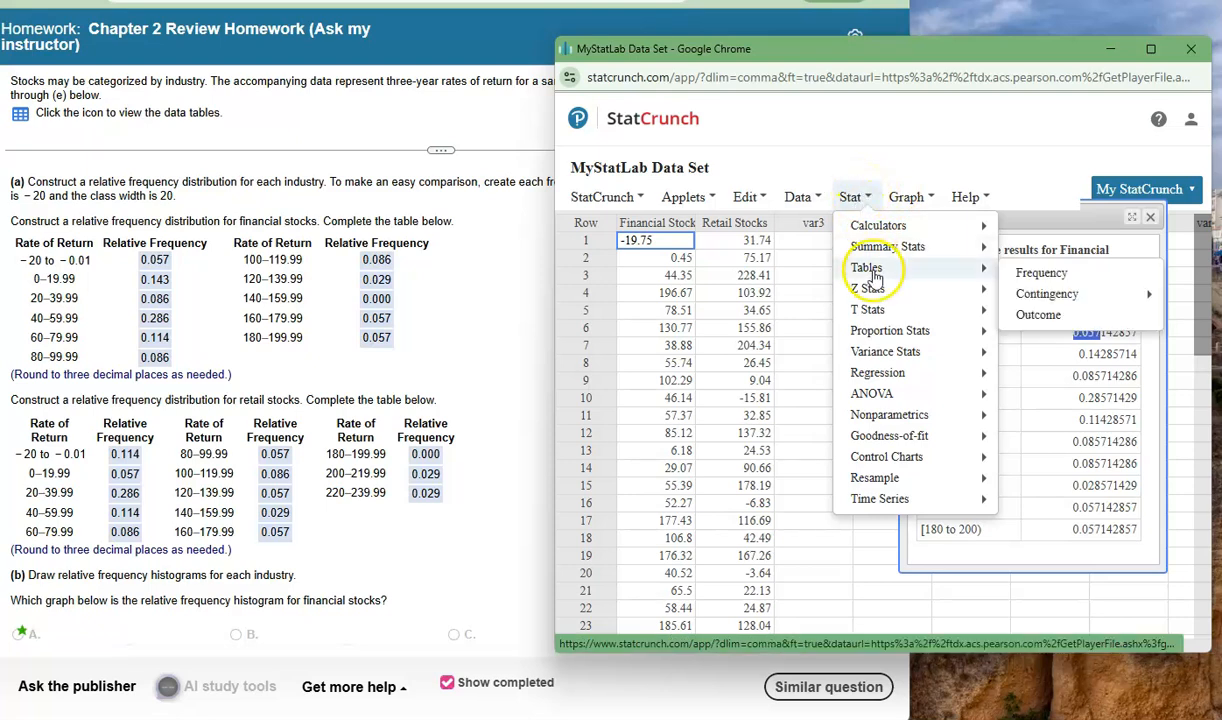
pyautogui.click(1060, 276)
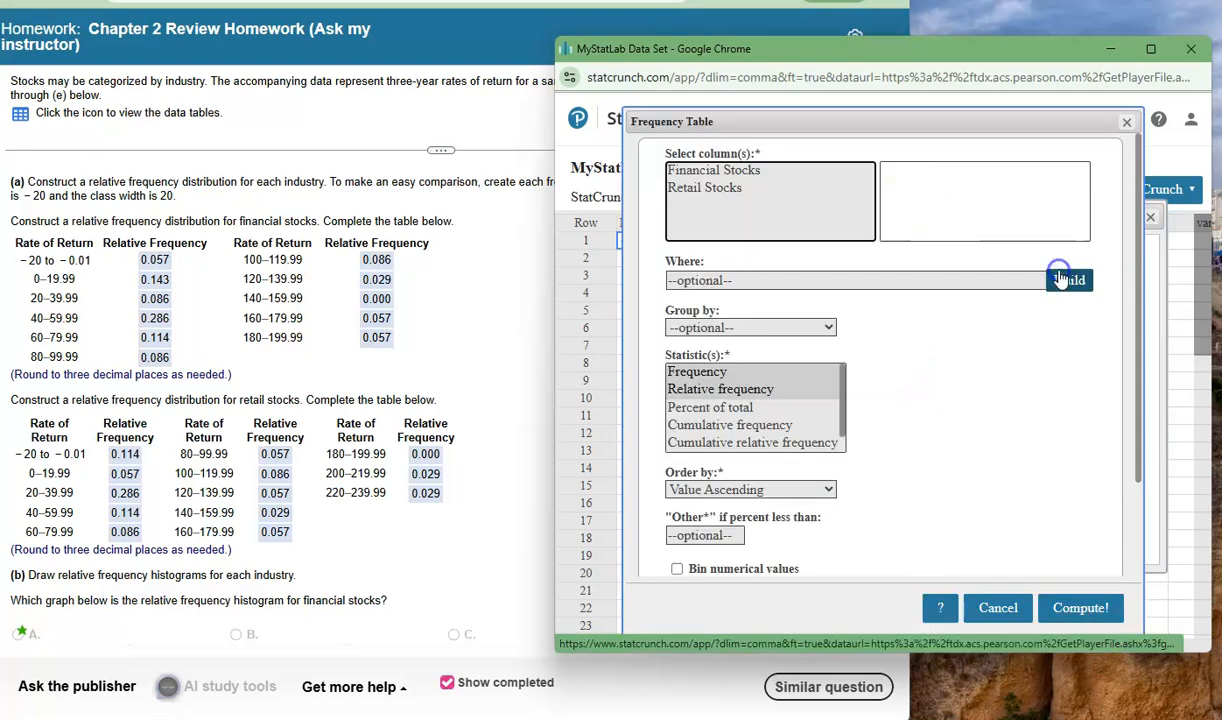
pyautogui.click(716, 189)
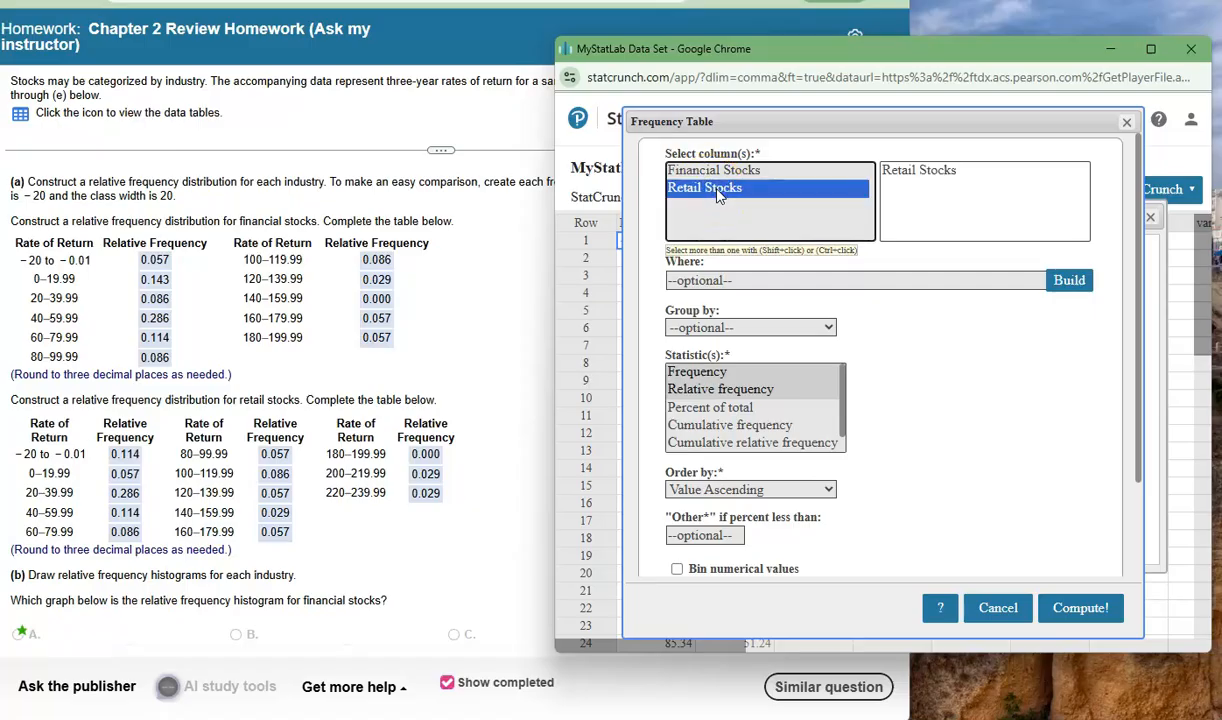
pyautogui.click(746, 393)
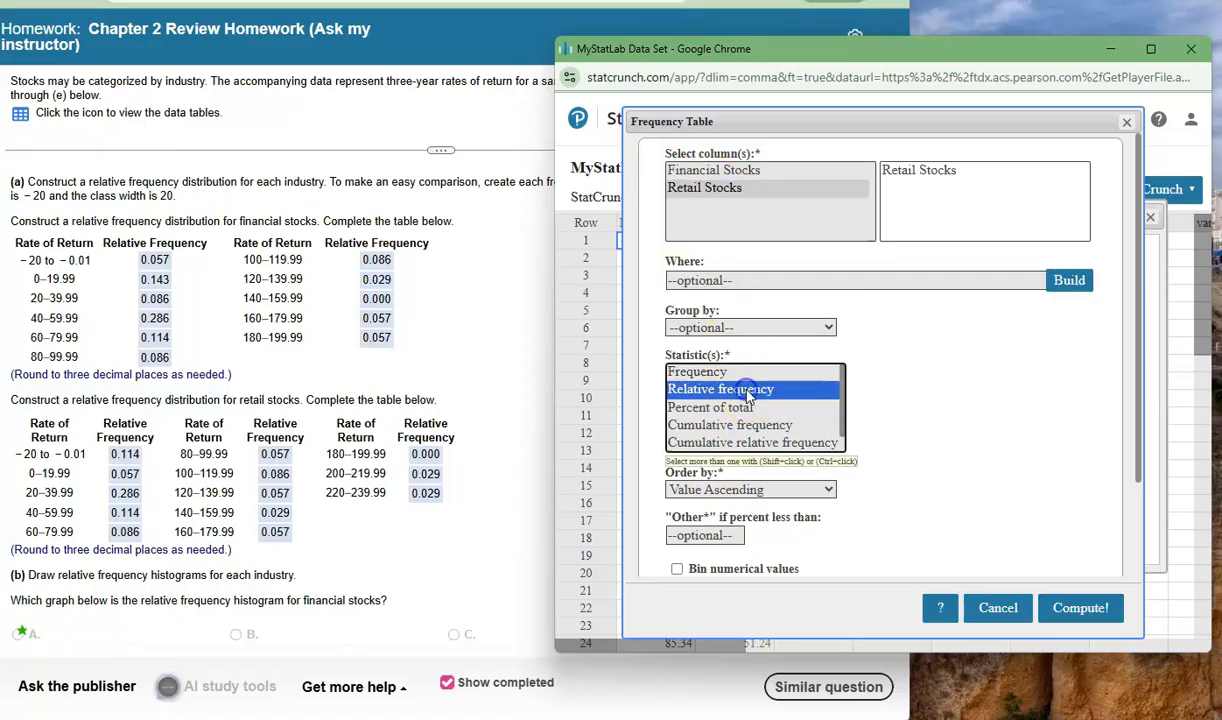
pyautogui.click(933, 399)
# - Bin the Retail Stocks values starting at -20 with a width of 20 and compute the frequency table
pyautogui.scroll(-2, 930, 404)
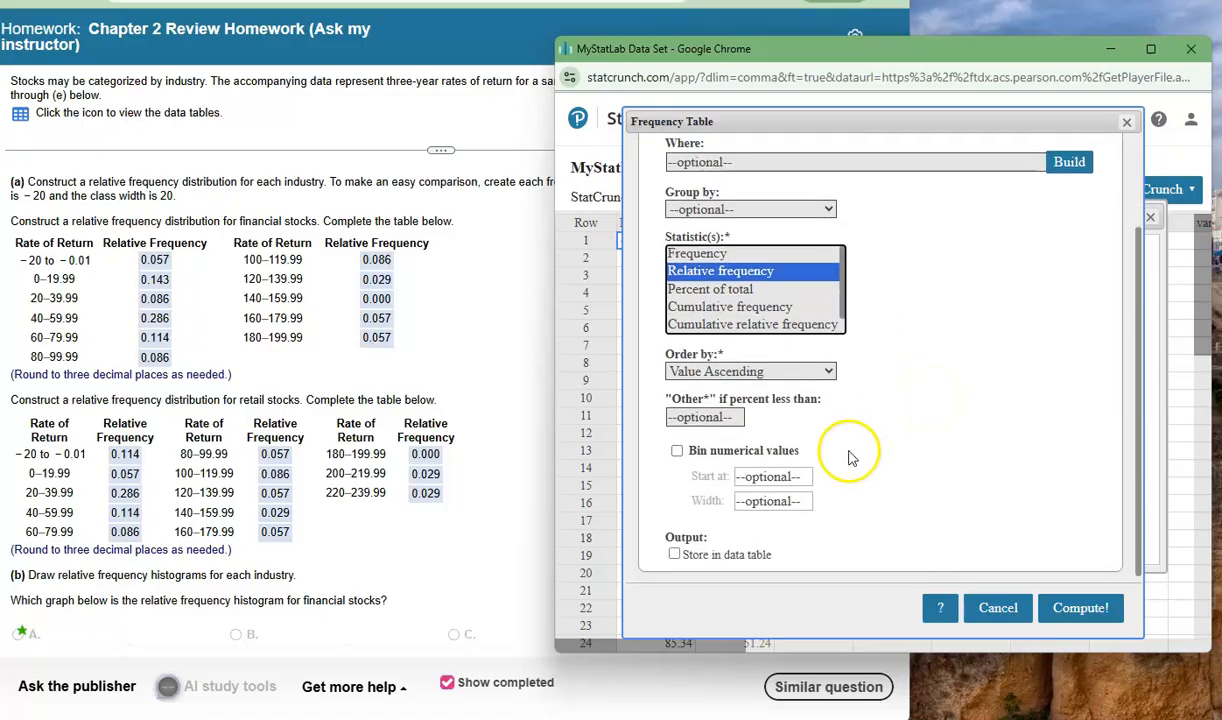
pyautogui.click(677, 451)
pyautogui.click(786, 477)
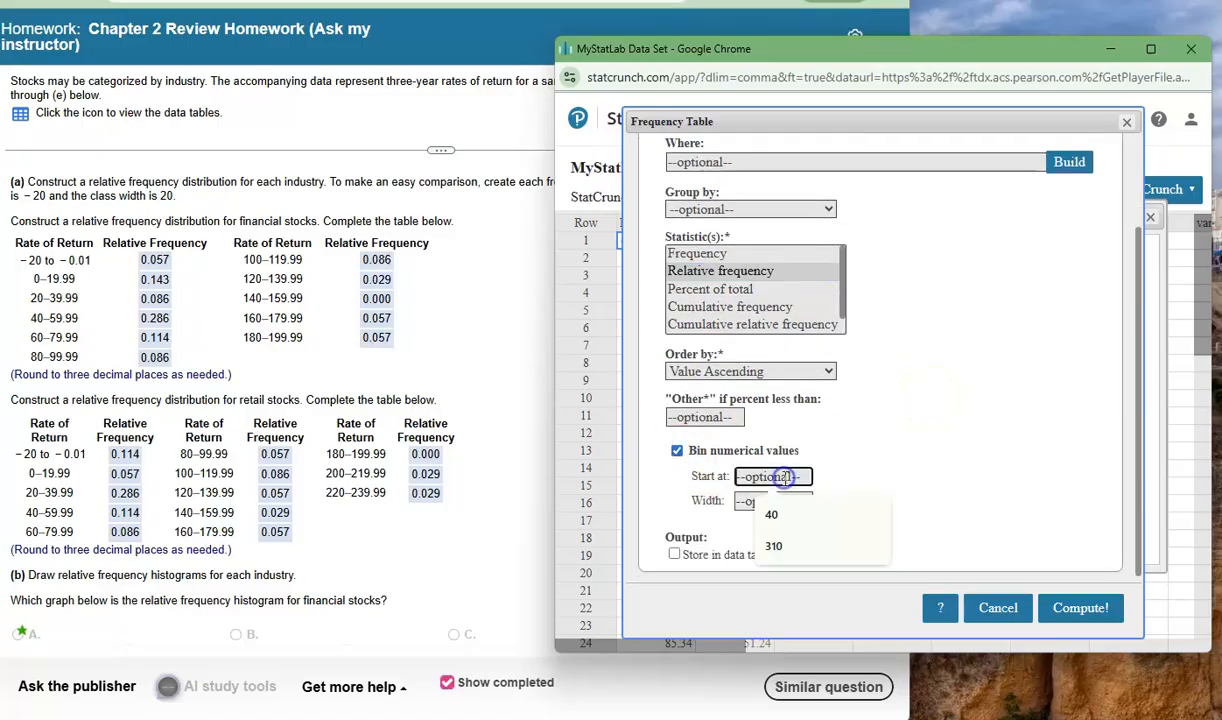
pyautogui.write('-20')
pyautogui.click(776, 502)
pyautogui.write('20')
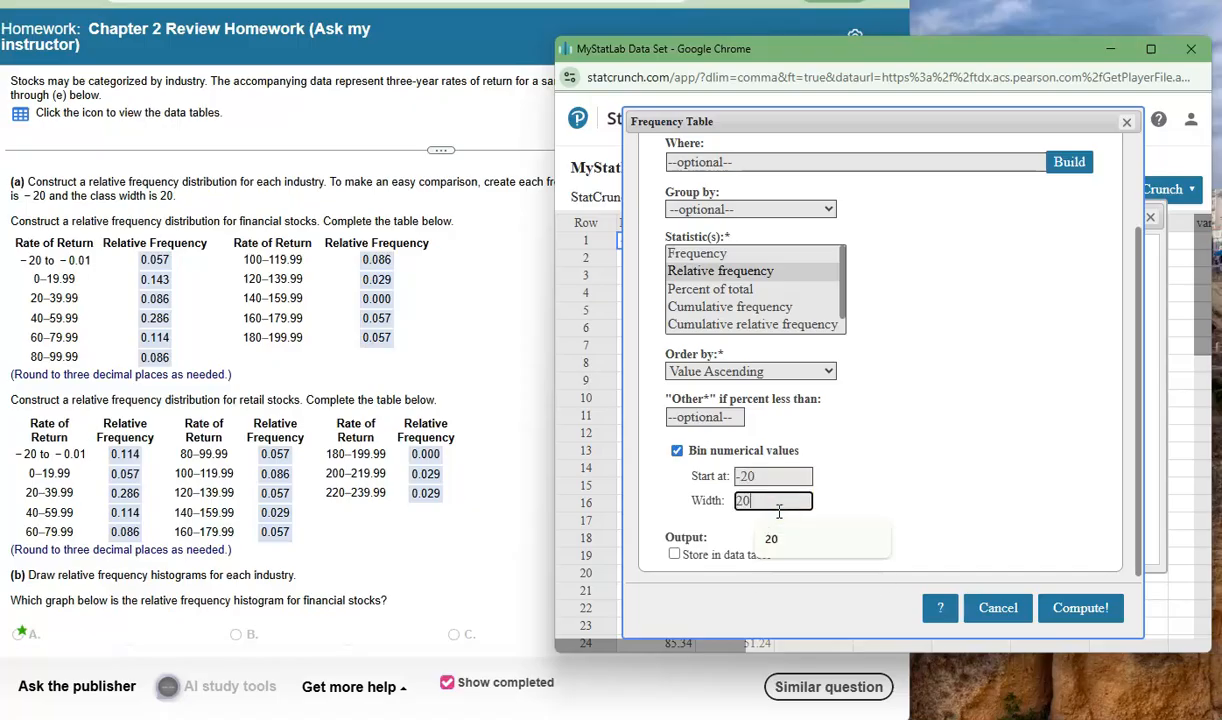
pyautogui.click(1074, 600)
# - Bring the homework's part (b) histograms into view and place the Retail Stocks results beside the Financial Stocks results
pyautogui.moveTo(1011, 234); pyautogui.dragTo(1014, 193)
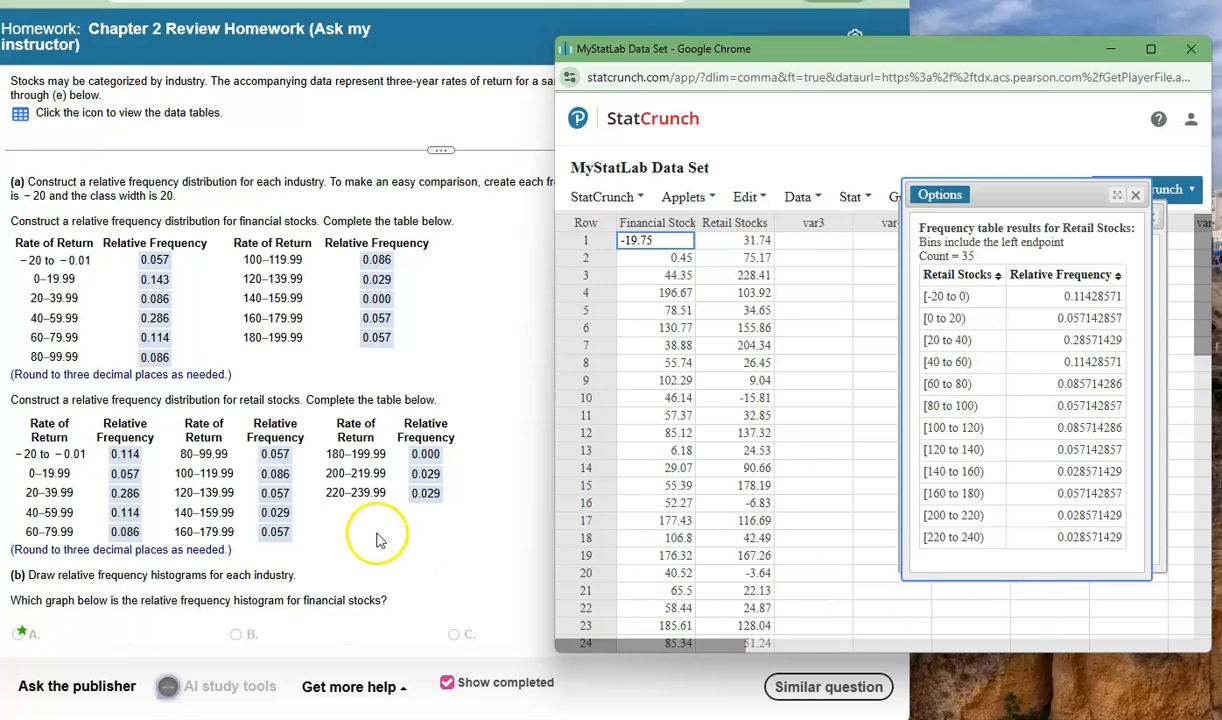
pyautogui.scroll(-5, 345, 537)
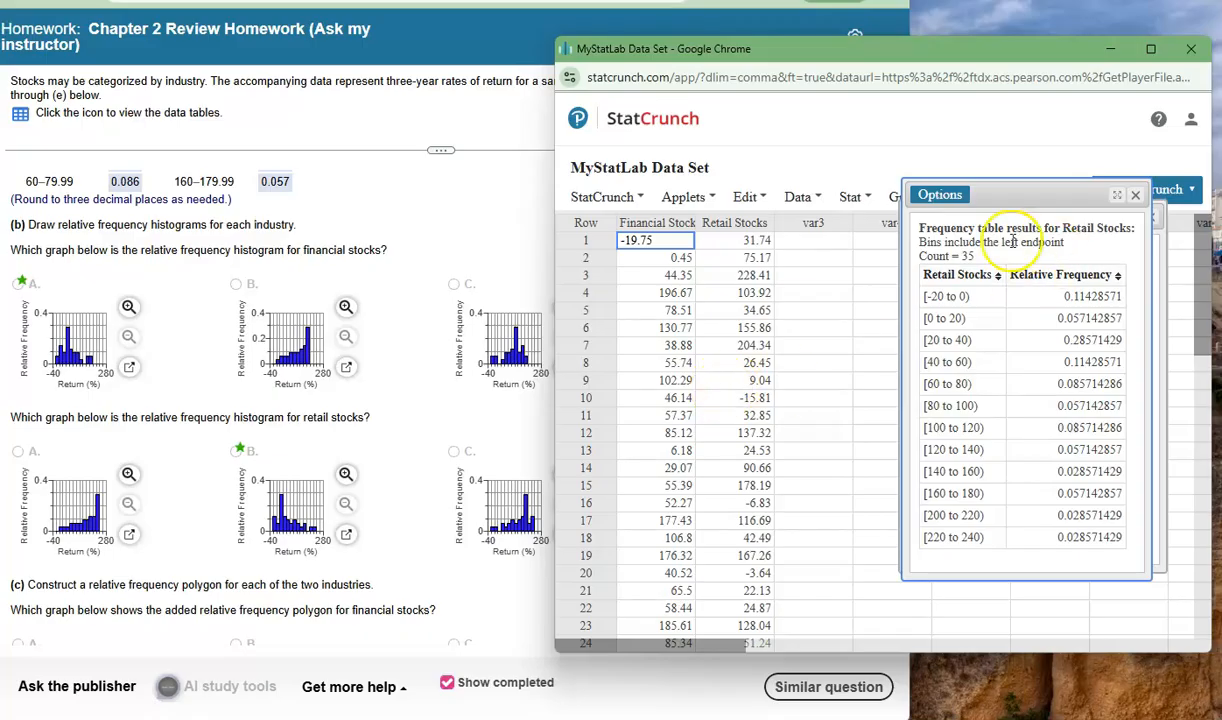
pyautogui.moveTo(1003, 193); pyautogui.dragTo(722, 244)
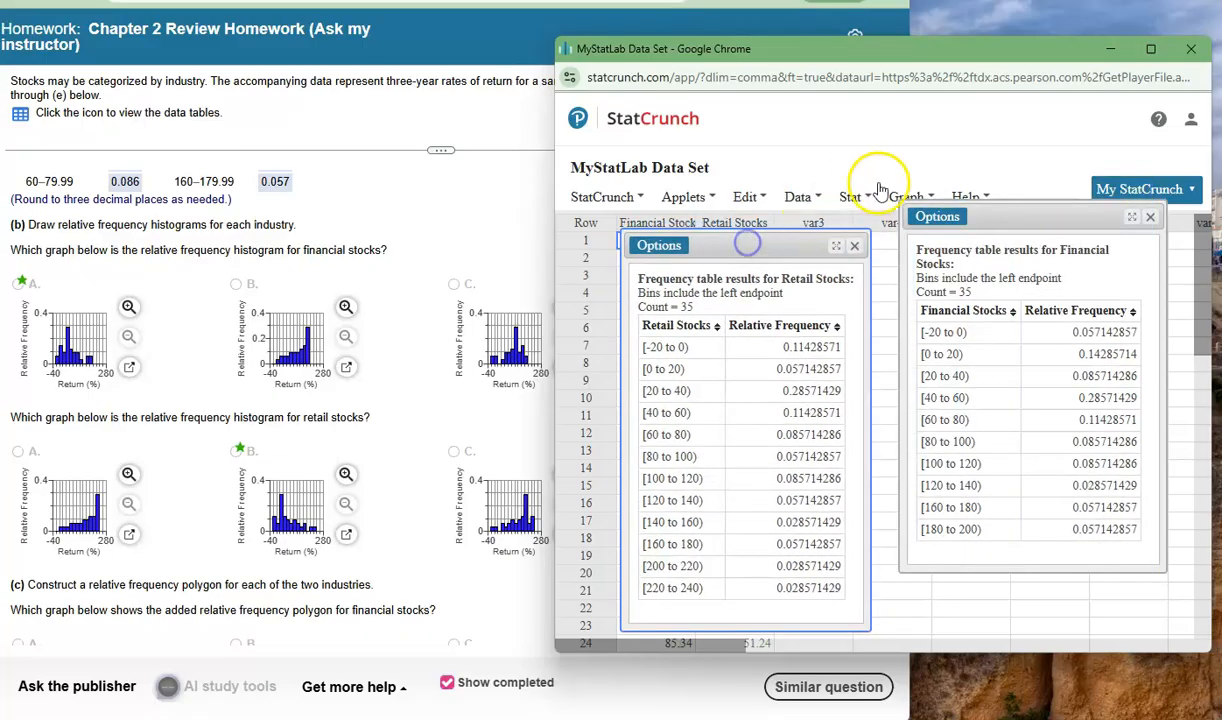
# - Set up a histogram of the Financial Stocks column with Relative Frequency as its type
pyautogui.click(905, 198)
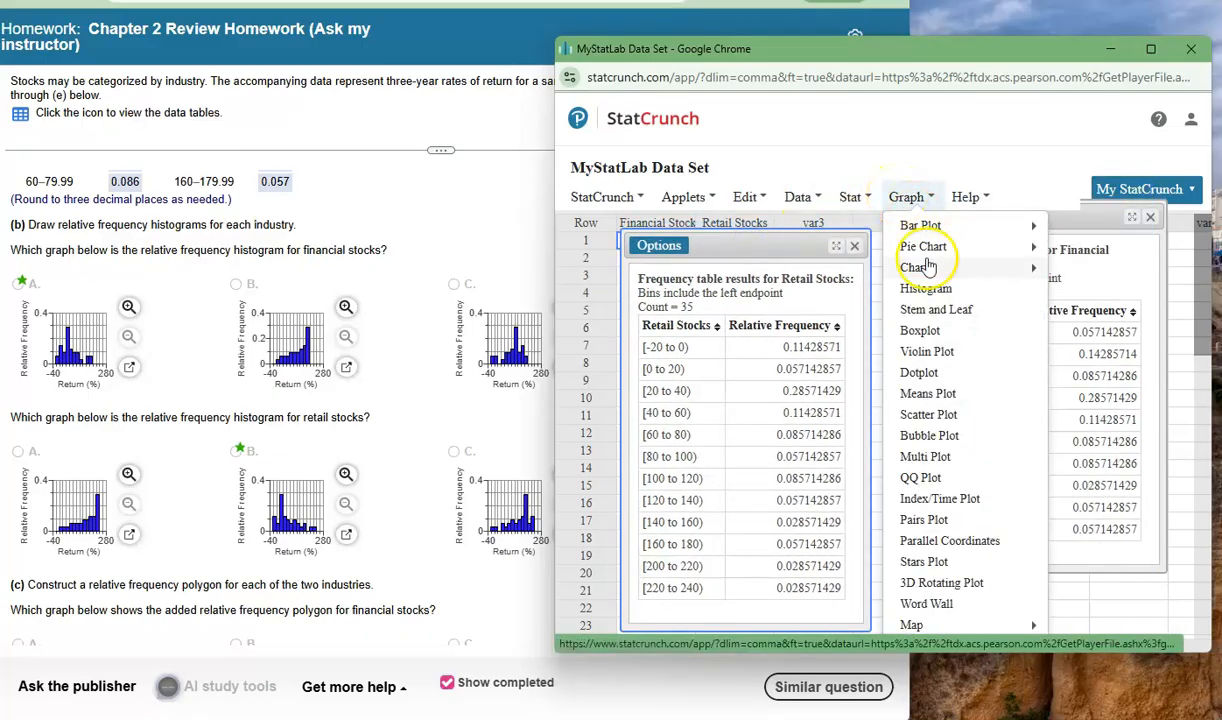
pyautogui.click(932, 290)
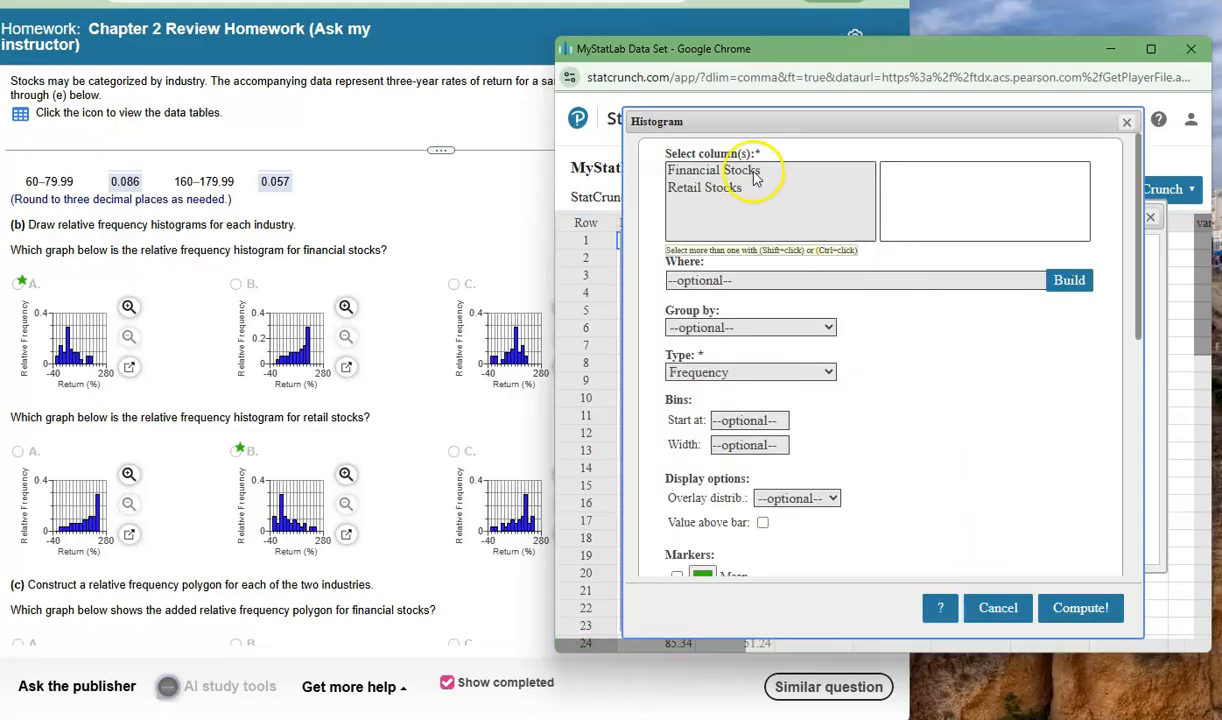
pyautogui.click(765, 172)
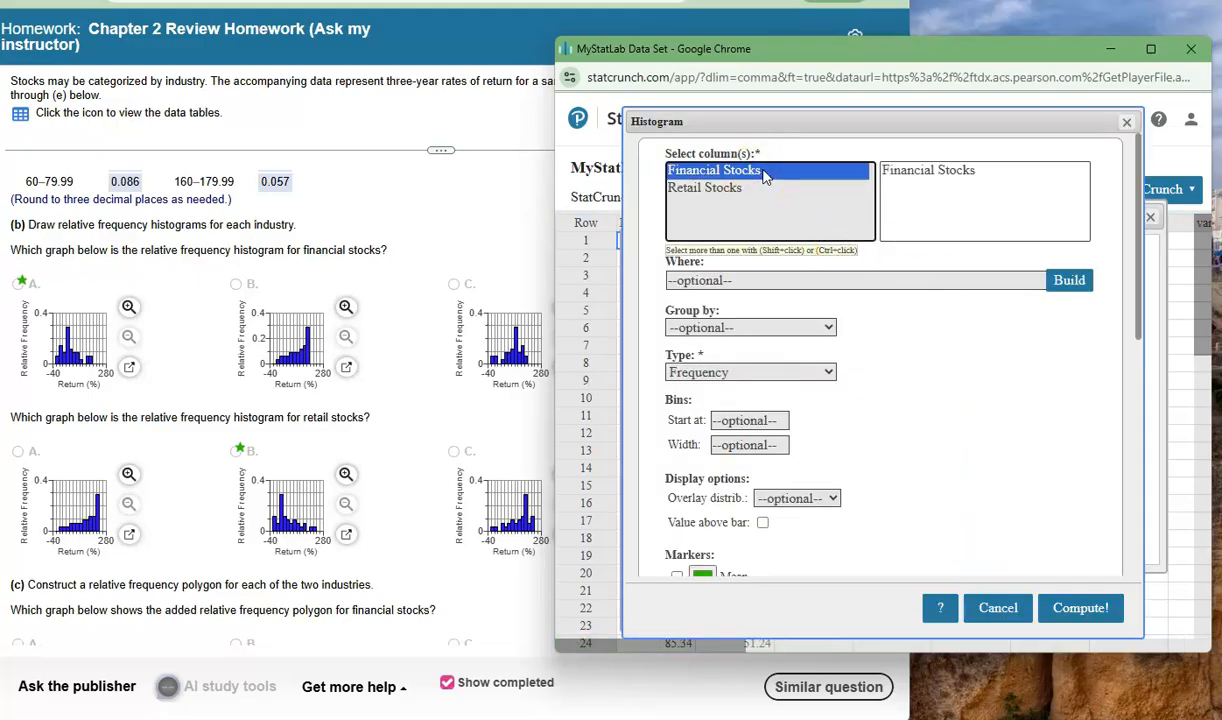
pyautogui.click(791, 373)
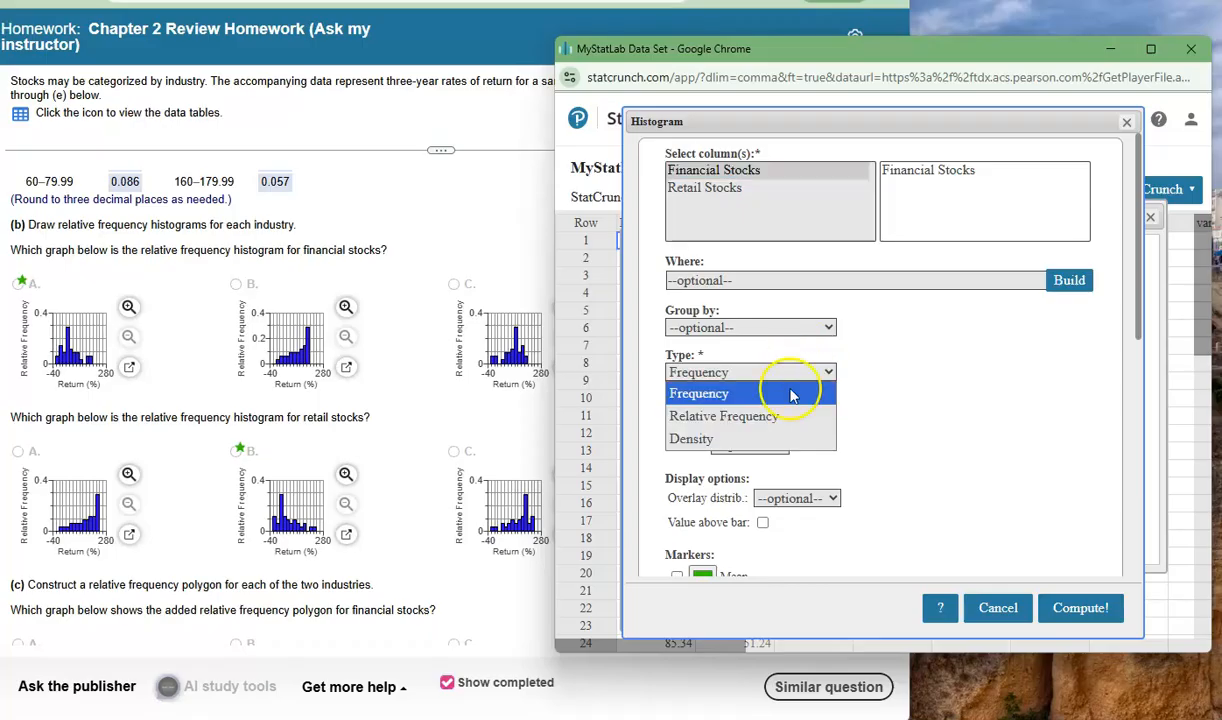
pyautogui.click(789, 416)
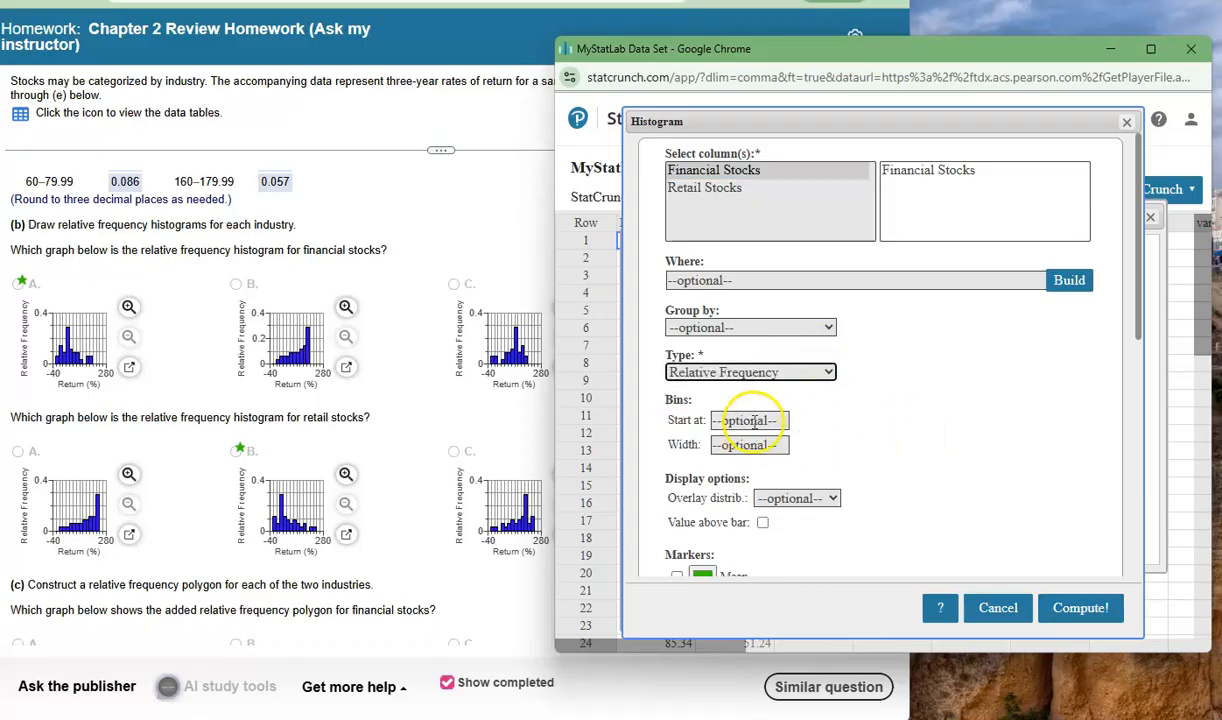
# - Start the Financial Stocks histogram bins at -20 with a width of 20 and compute the graph
pyautogui.click(745, 420)
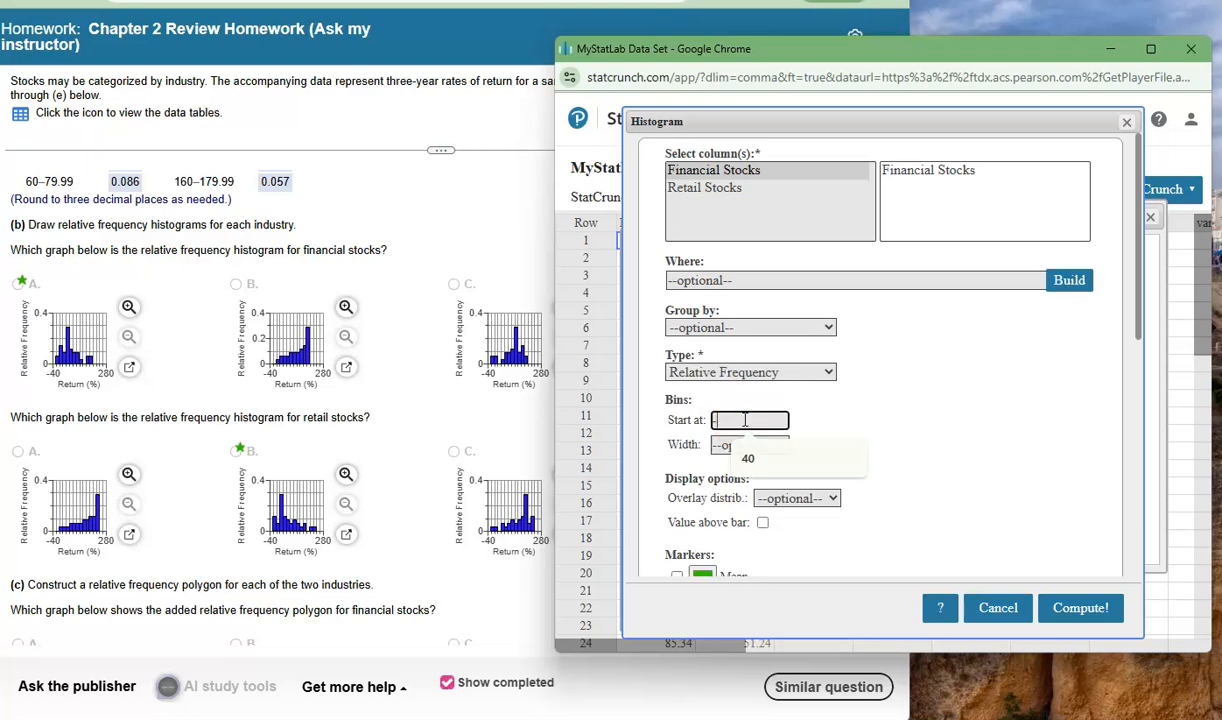
pyautogui.write('-20')
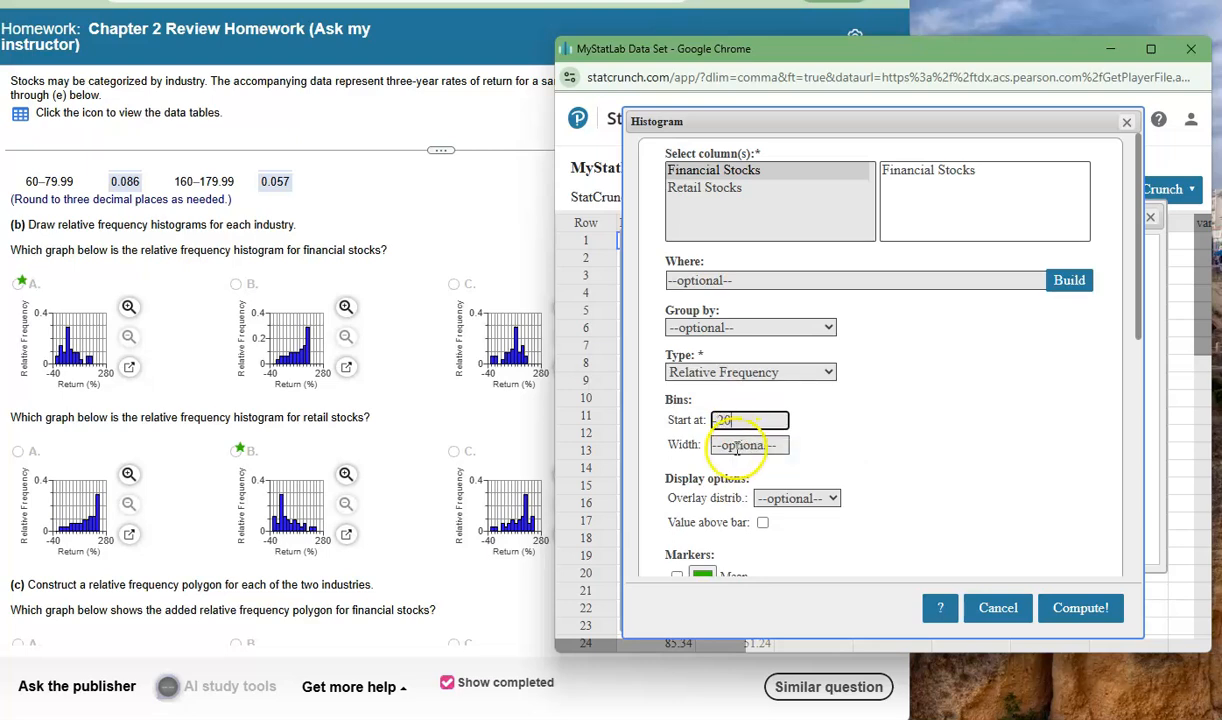
pyautogui.click(740, 446)
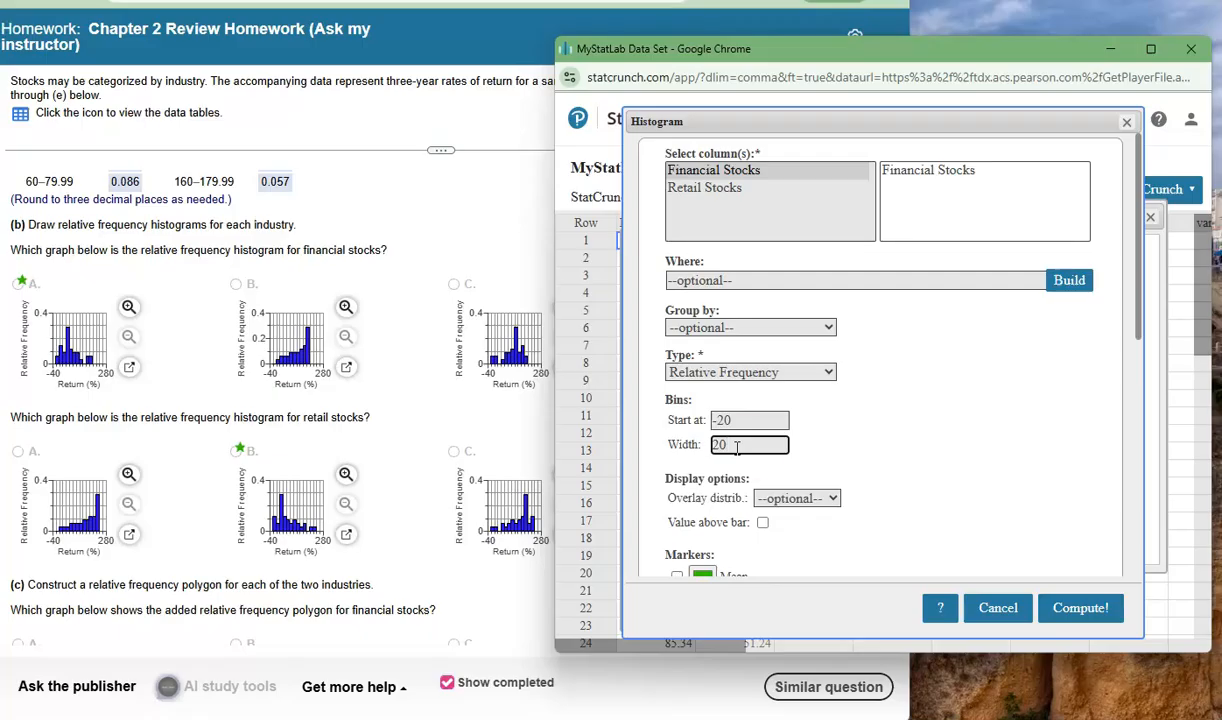
pyautogui.click(733, 421)
pyautogui.click(734, 445)
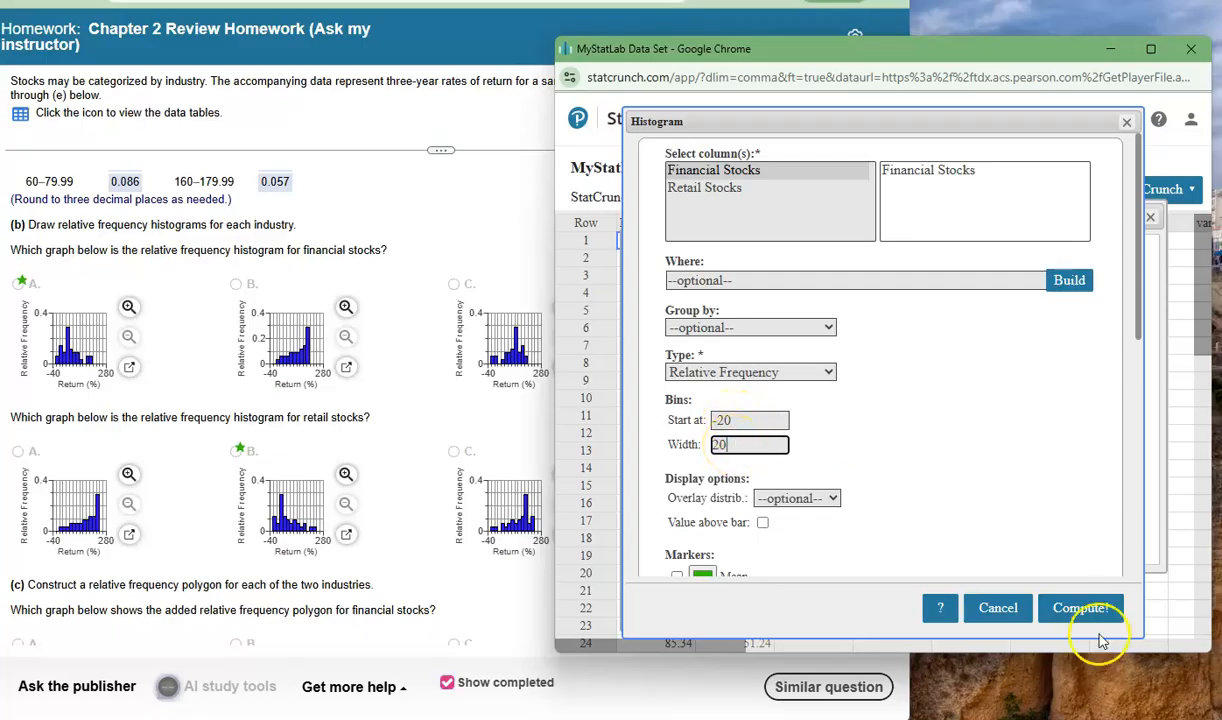
pyautogui.click(1082, 607)
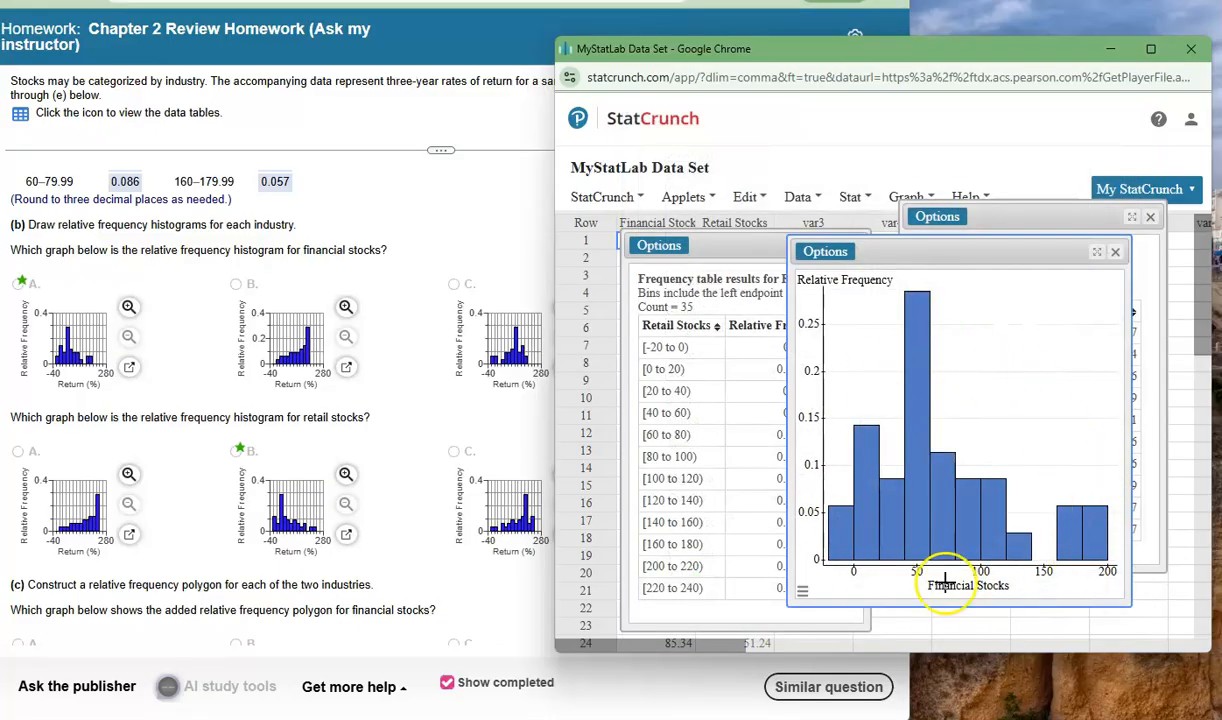
# - Uncover the part (b) answer choices and enlarge choice A for financial stocks to compare it with the computed histogram
pyautogui.moveTo(950, 545)
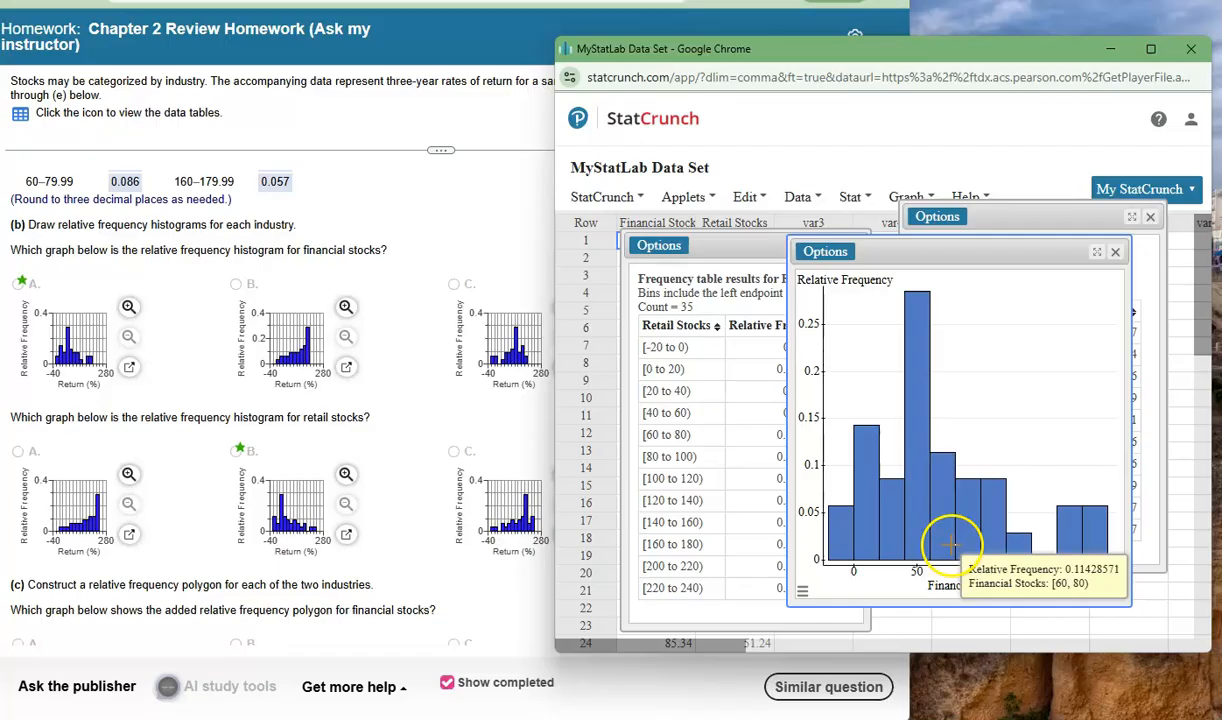
pyautogui.moveTo(940, 252); pyautogui.dragTo(765, 248)
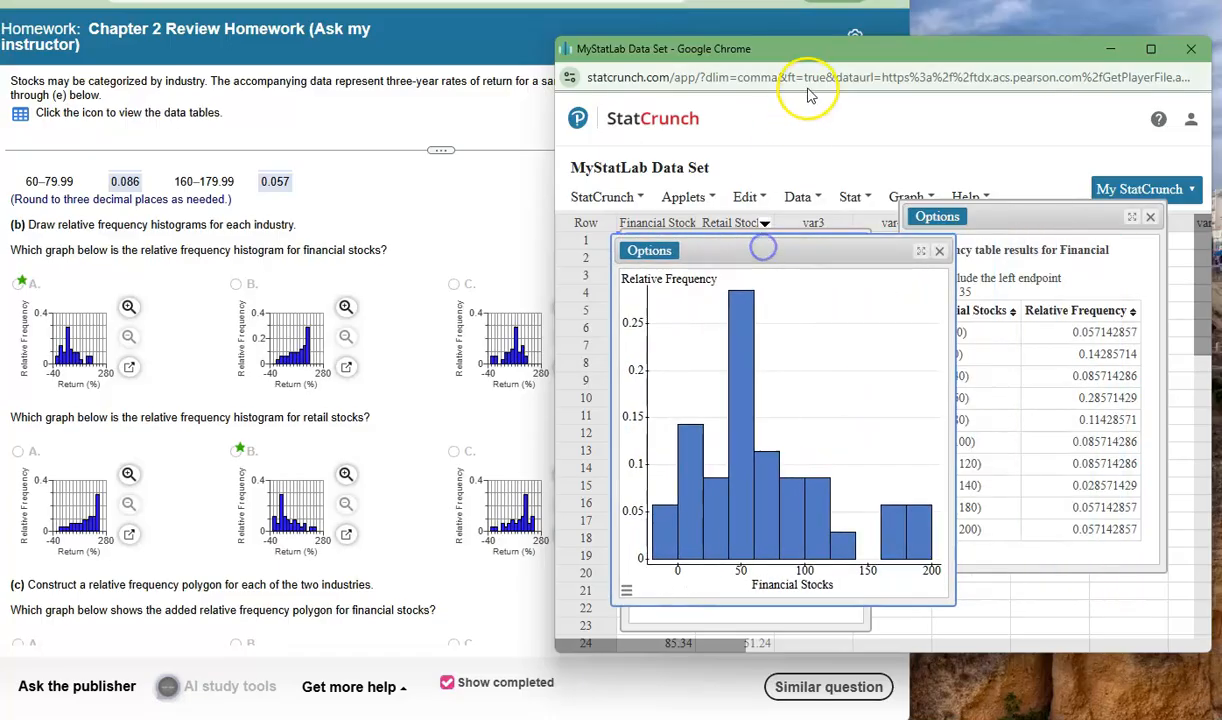
pyautogui.moveTo(792, 57); pyautogui.dragTo(1048, 56)
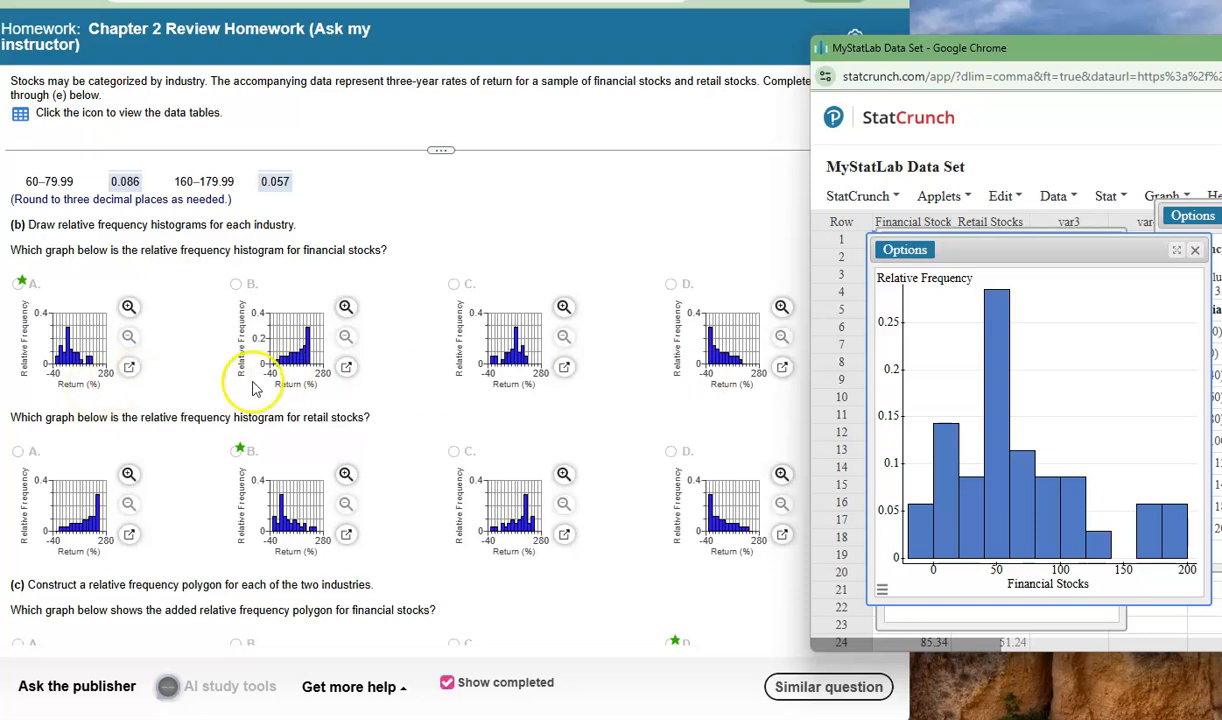
pyautogui.click(129, 368)
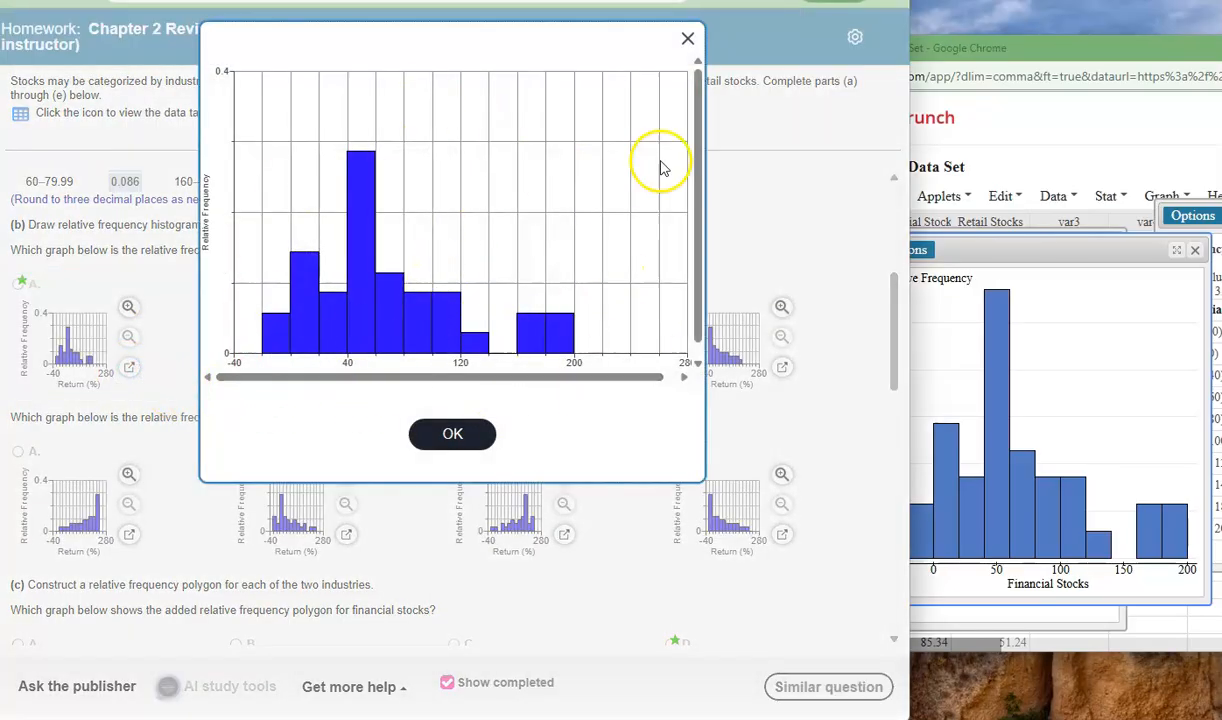
pyautogui.click(687, 38)
# - Zoom in on choice A's financial stocks graph and return it to its original size
pyautogui.click(128, 306)
pyautogui.click(162, 307)
pyautogui.click(193, 336)
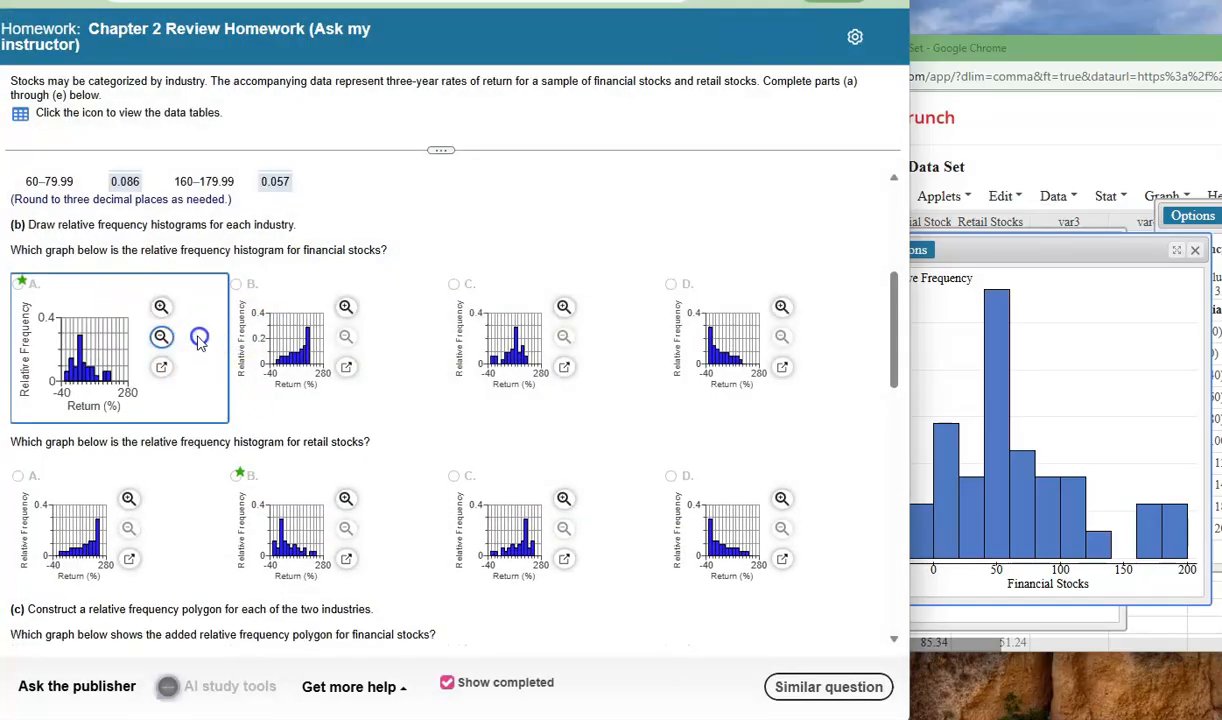
pyautogui.click(161, 335)
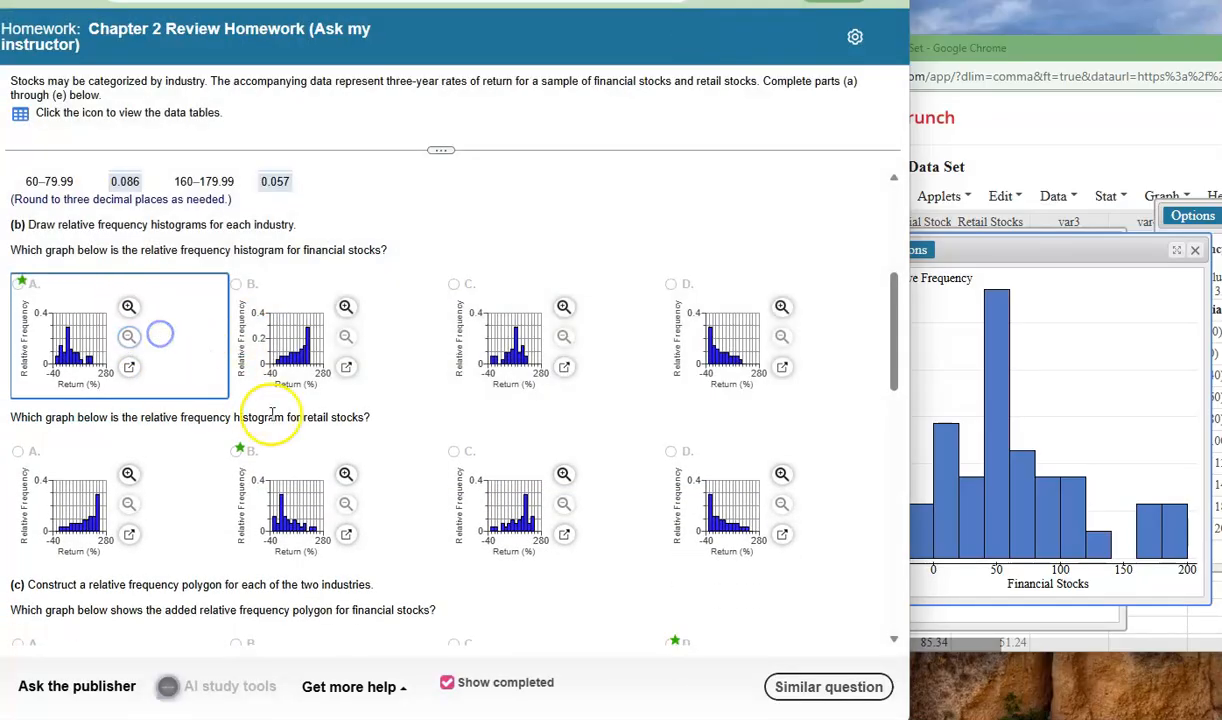
# - Return to StatCrunch and set up a histogram of the Retail Stocks column with Relative Frequency as its type
pyautogui.click(1095, 50)
pyautogui.moveTo(1095, 57); pyautogui.dragTo(842, 48)
pyautogui.click(905, 196)
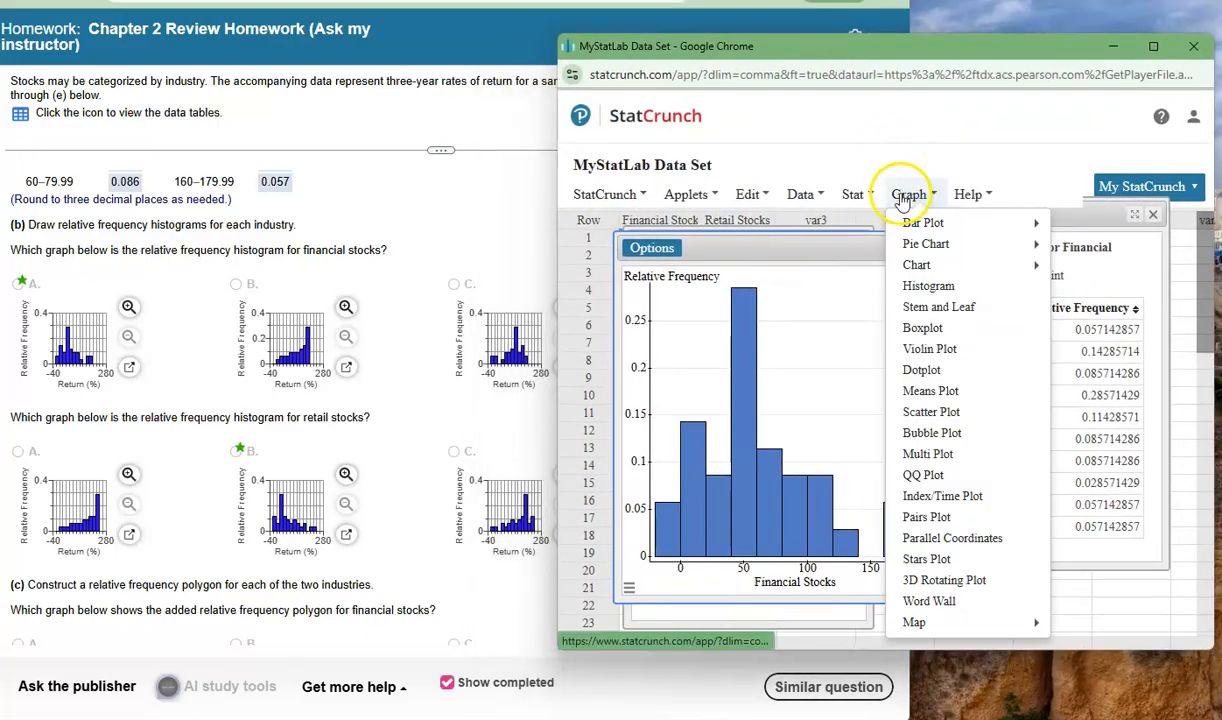
pyautogui.click(921, 290)
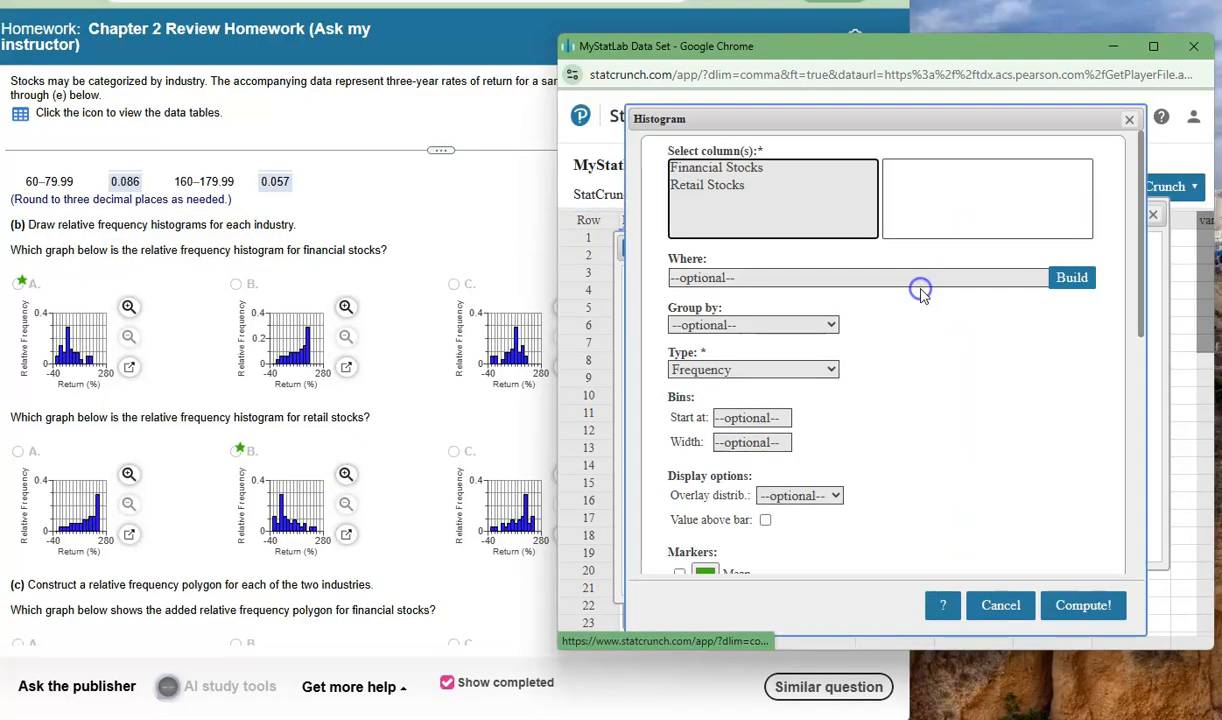
pyautogui.click(735, 190)
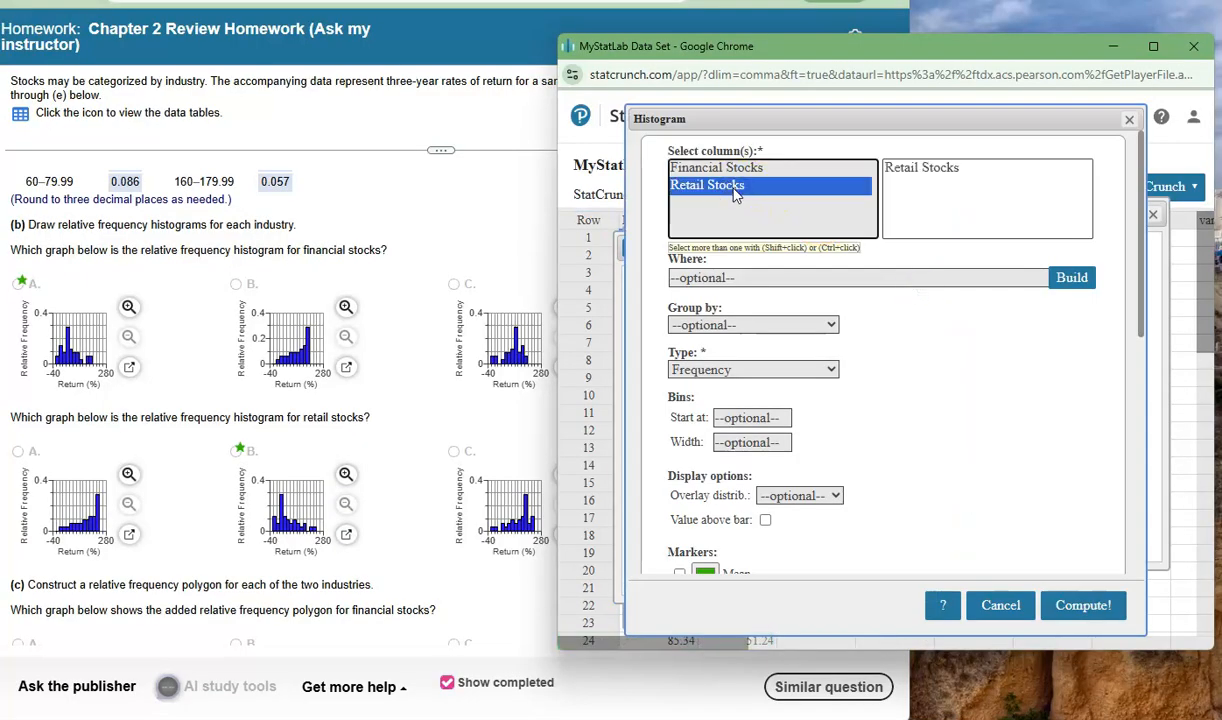
pyautogui.click(810, 368)
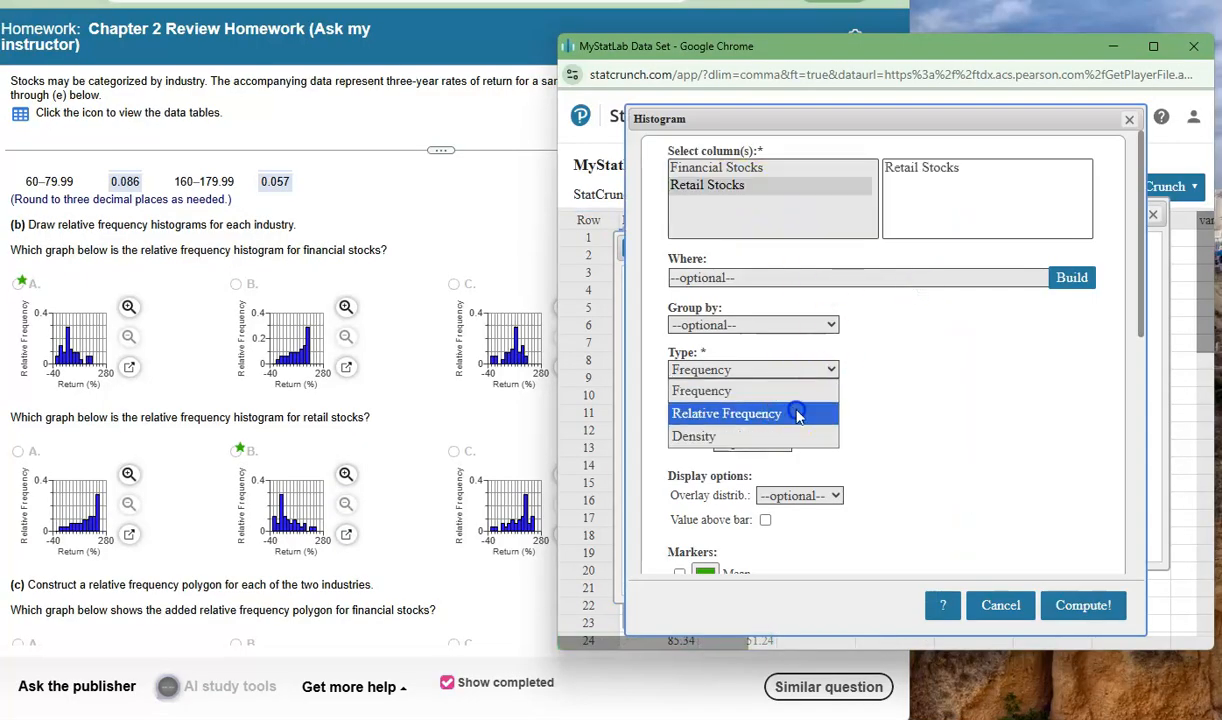
pyautogui.click(797, 413)
# - Bin the Retail Stocks histogram from -20 with a width of 20, compute it, and place it for comparison with part (b)
pyautogui.click(733, 416)
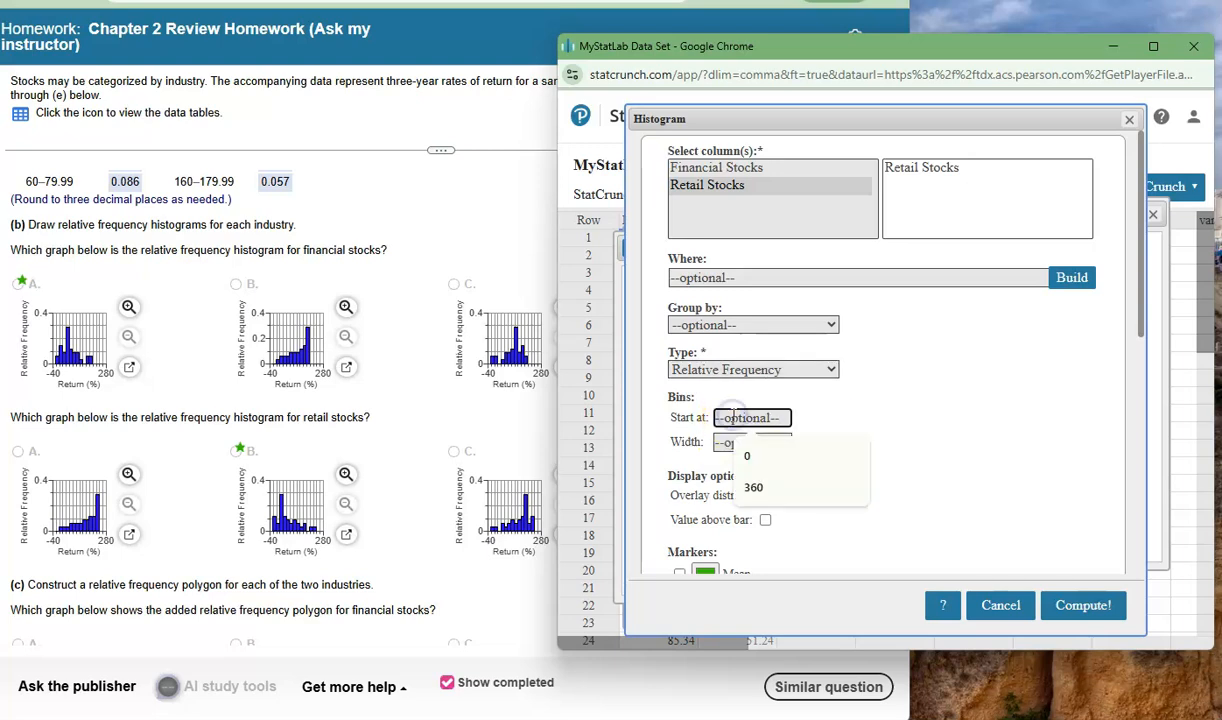
pyautogui.write('-20')
pyautogui.click(735, 443)
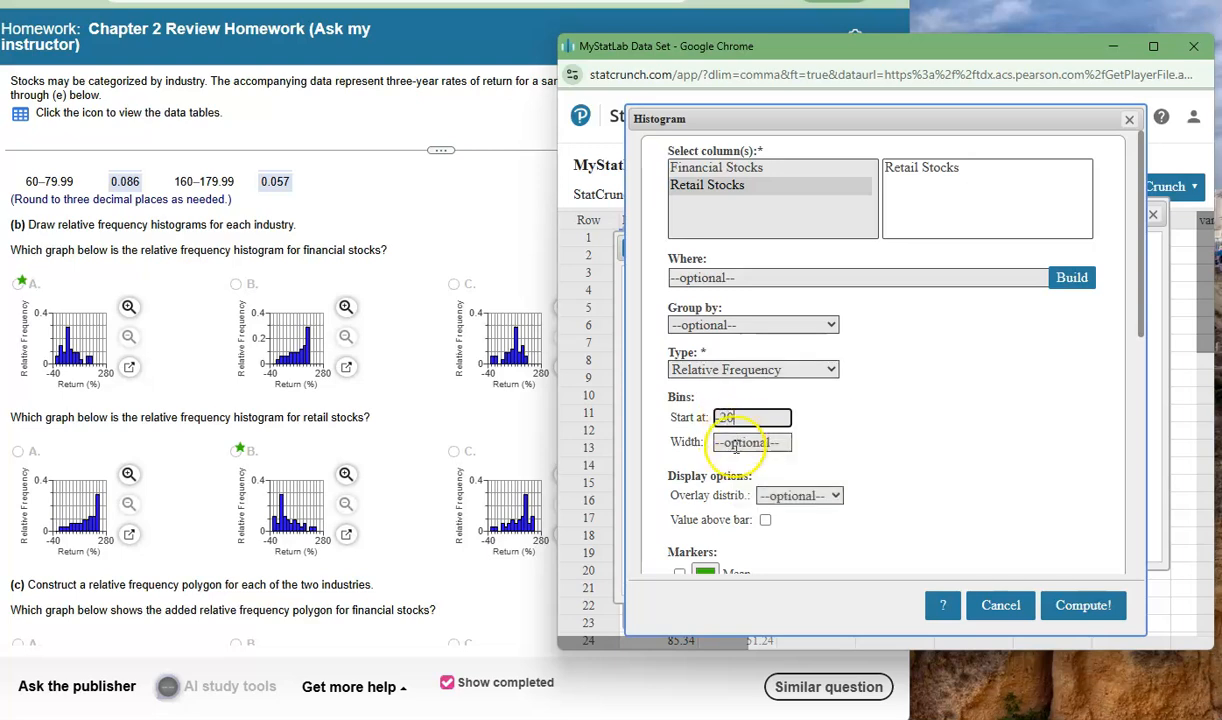
pyautogui.write('20')
pyautogui.click(1080, 607)
pyautogui.moveTo(952, 262); pyautogui.dragTo(808, 201)
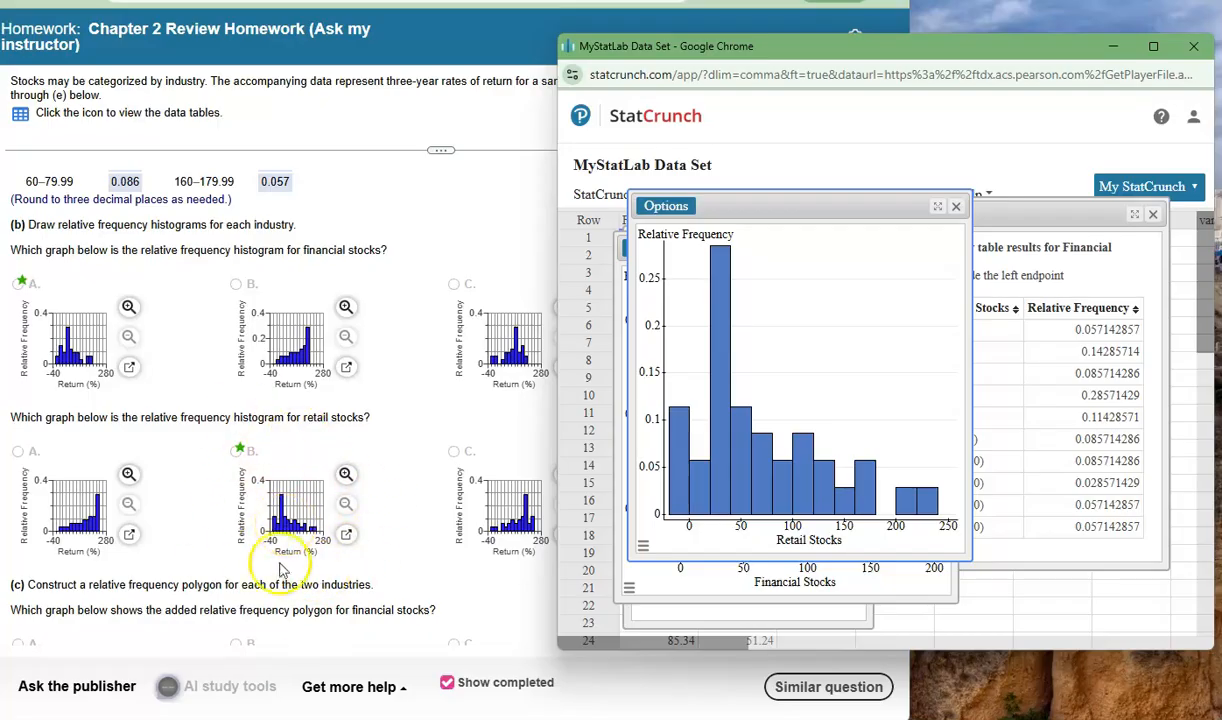
# - Bring the part (c) polygon choices into view and arrange and resize the Financial and Retail Stocks histograms side by side
pyautogui.scroll(-4, 288, 555)
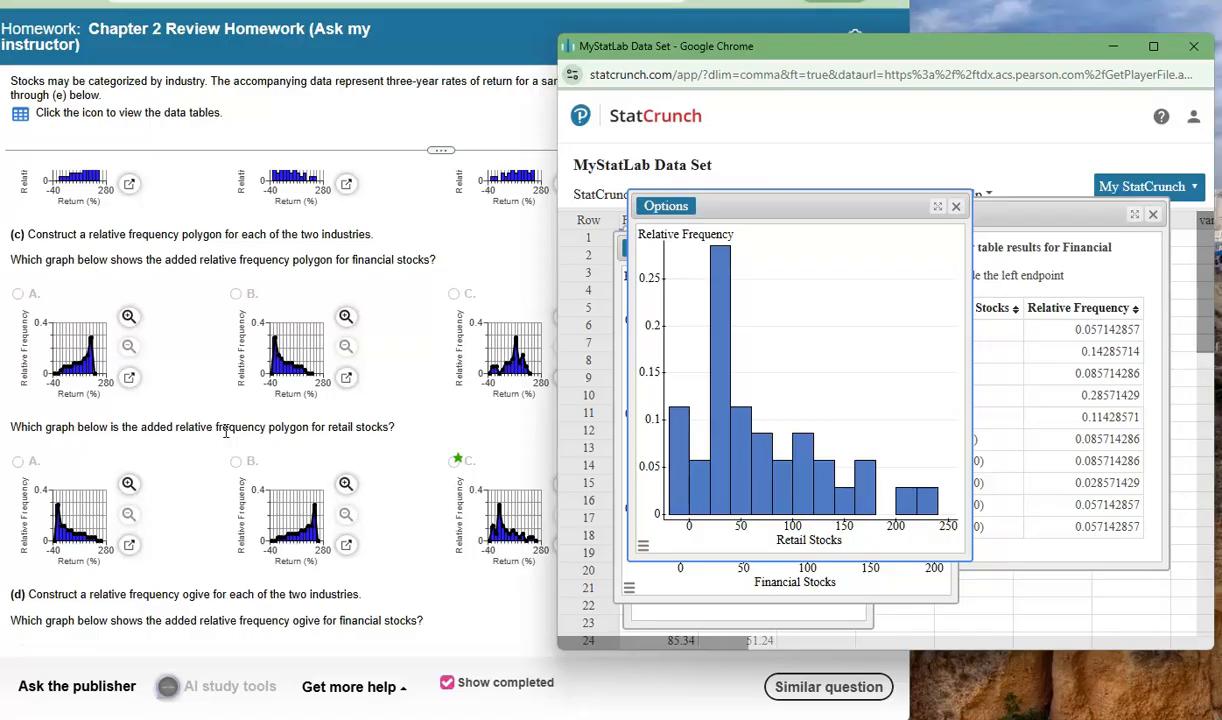
pyautogui.moveTo(770, 203); pyautogui.dragTo(1005, 247)
pyautogui.moveTo(778, 245); pyautogui.dragTo(723, 246)
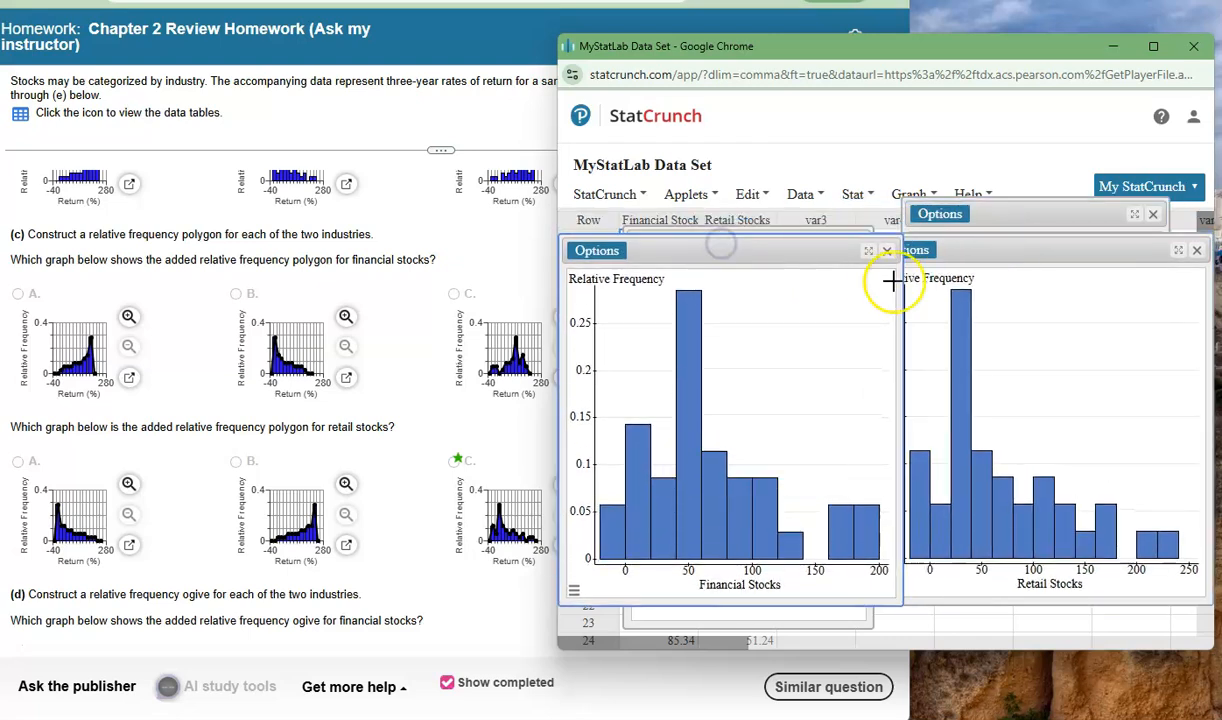
pyautogui.moveTo(903, 289); pyautogui.dragTo(872, 250)
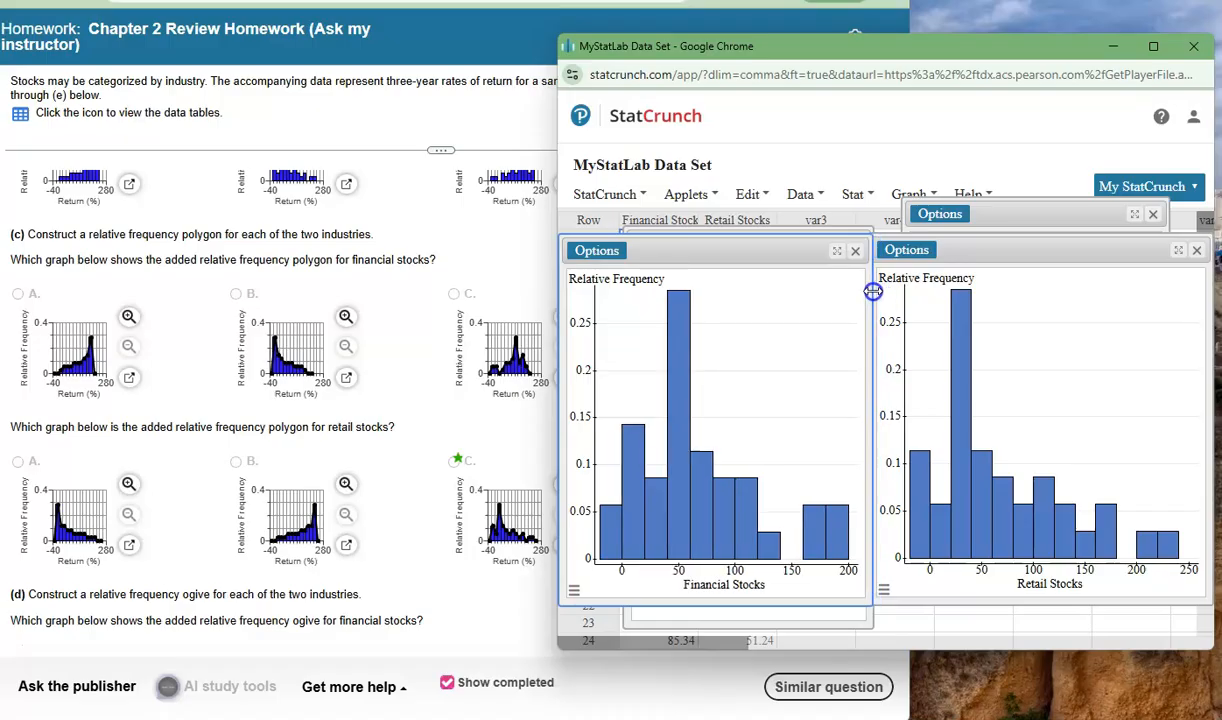
pyautogui.moveTo(874, 300)
pyautogui.mouseDown()
pyautogui.moveTo(889, 300)
pyautogui.moveTo(877, 300)
pyautogui.mouseUp()
pyautogui.click(780, 251)
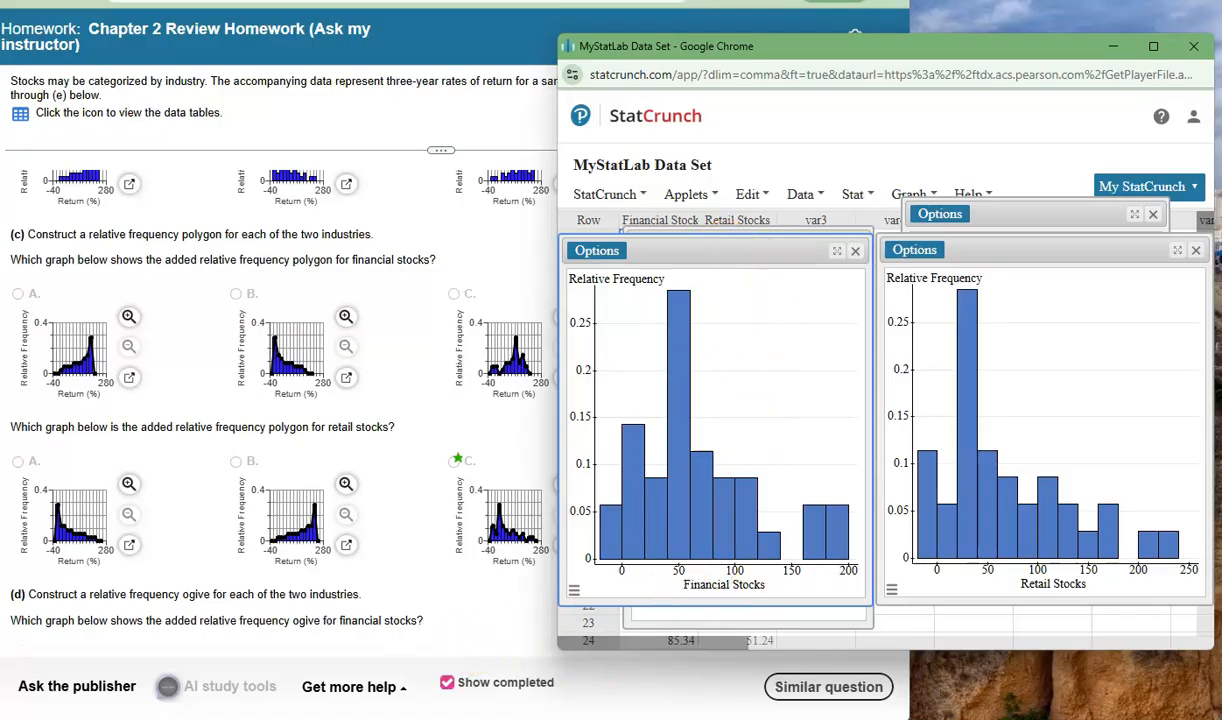
# - Select the -20 to 0 bar of the Financial Stocks histogram and examine its relative frequency
pyautogui.click(183, 684)
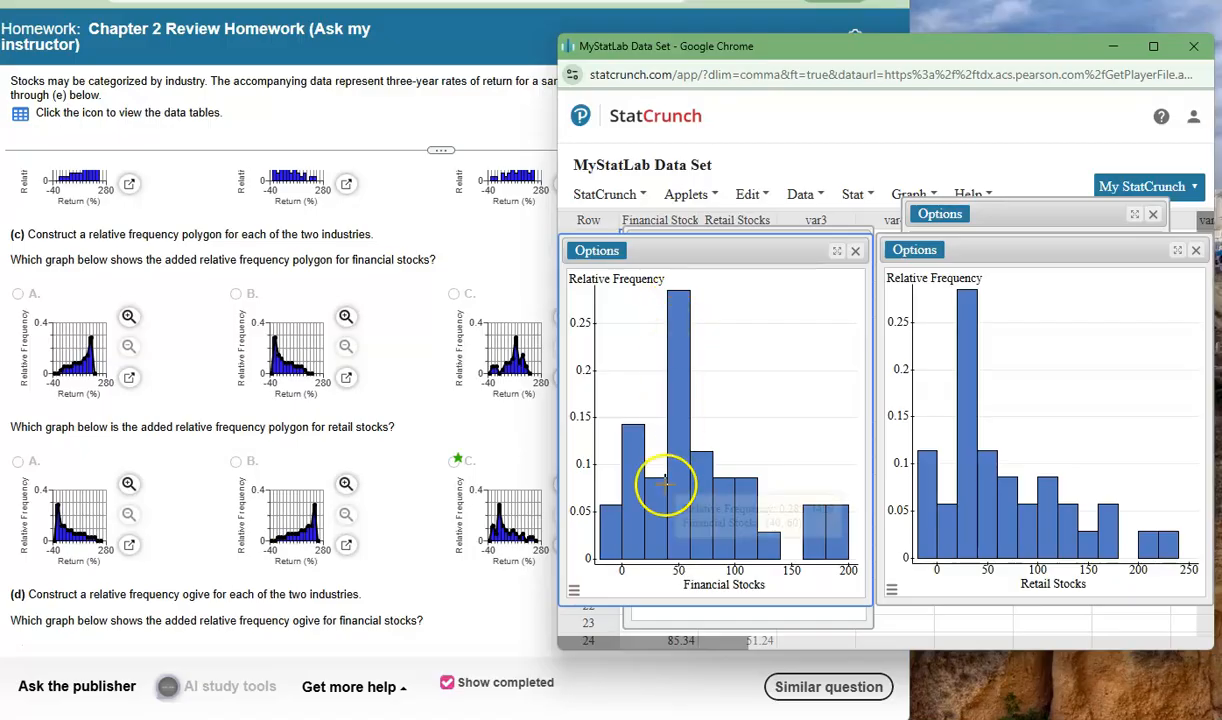
pyautogui.moveTo(662, 482)
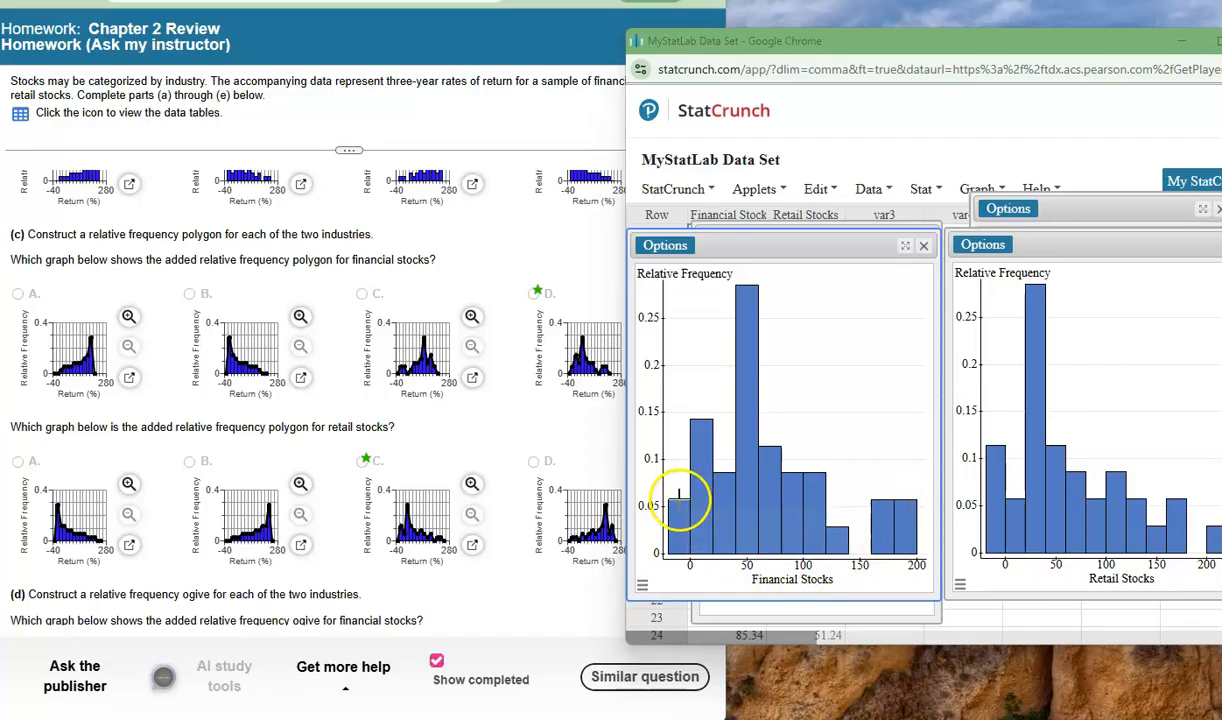
pyautogui.click(679, 503)
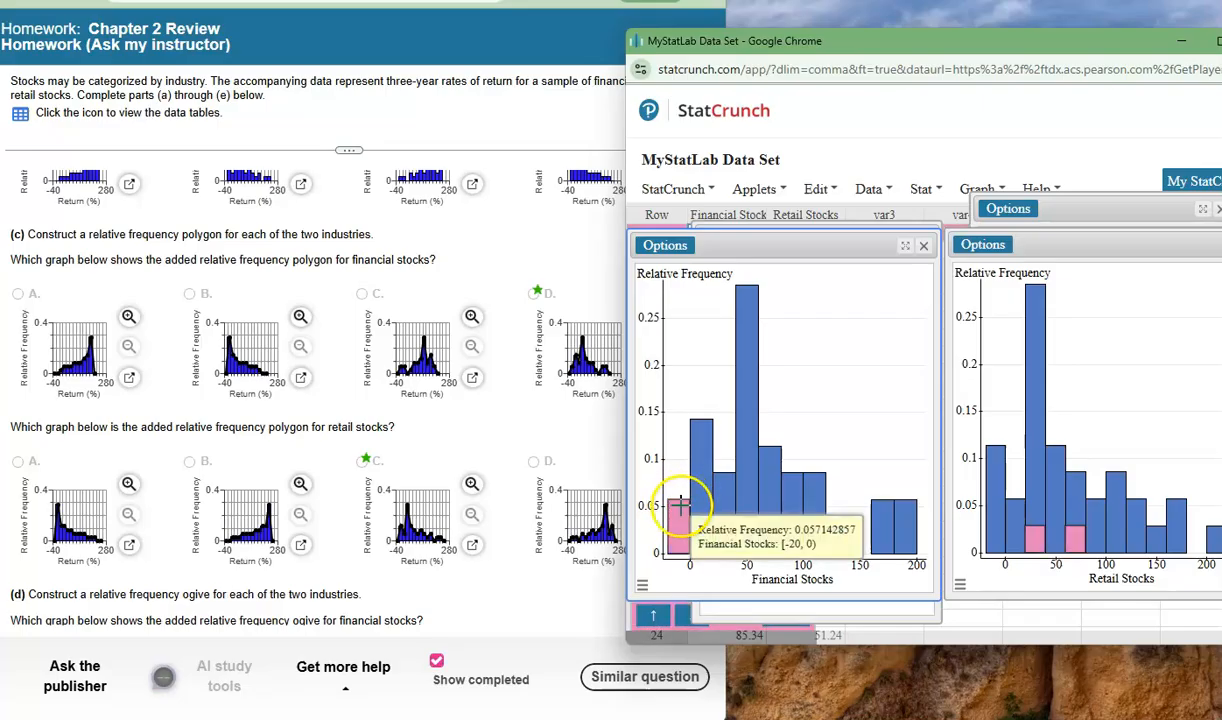
pyautogui.moveTo(680, 497)
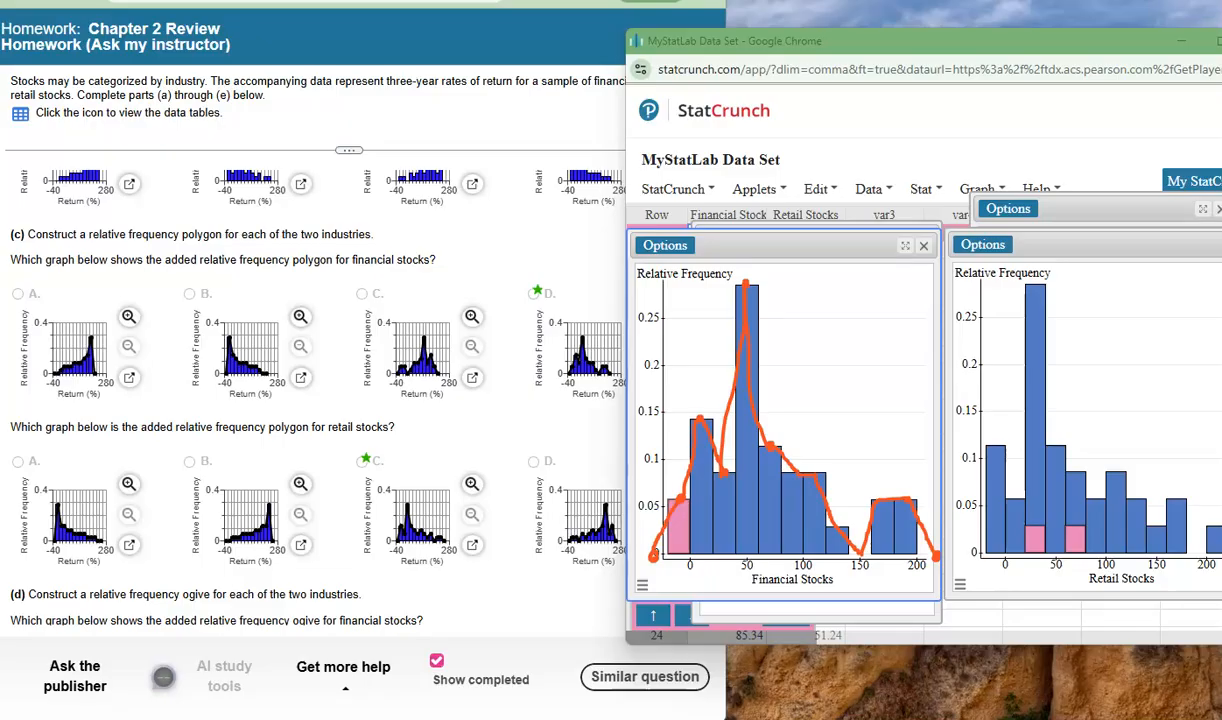
pyautogui.press('Escape')
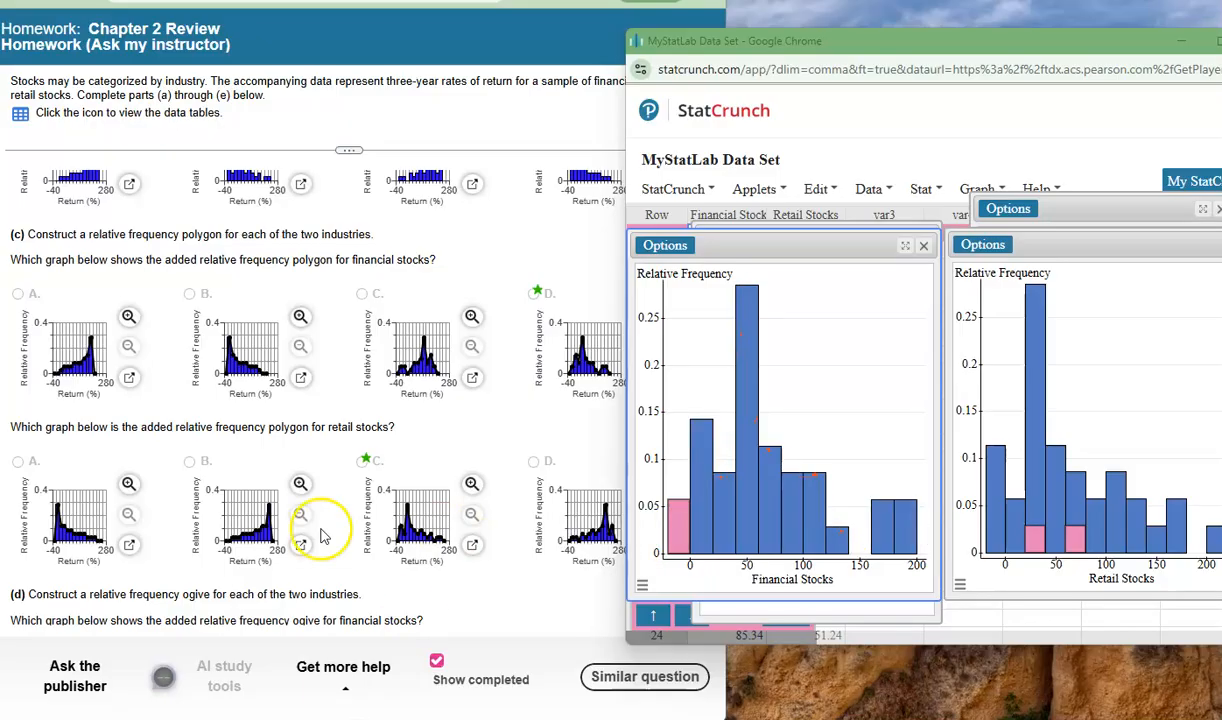
# - Review the part (b) histograms against part (c) and enlarge polygon choice B for financial stocks to inspect it
pyautogui.scroll(4, 298, 508)
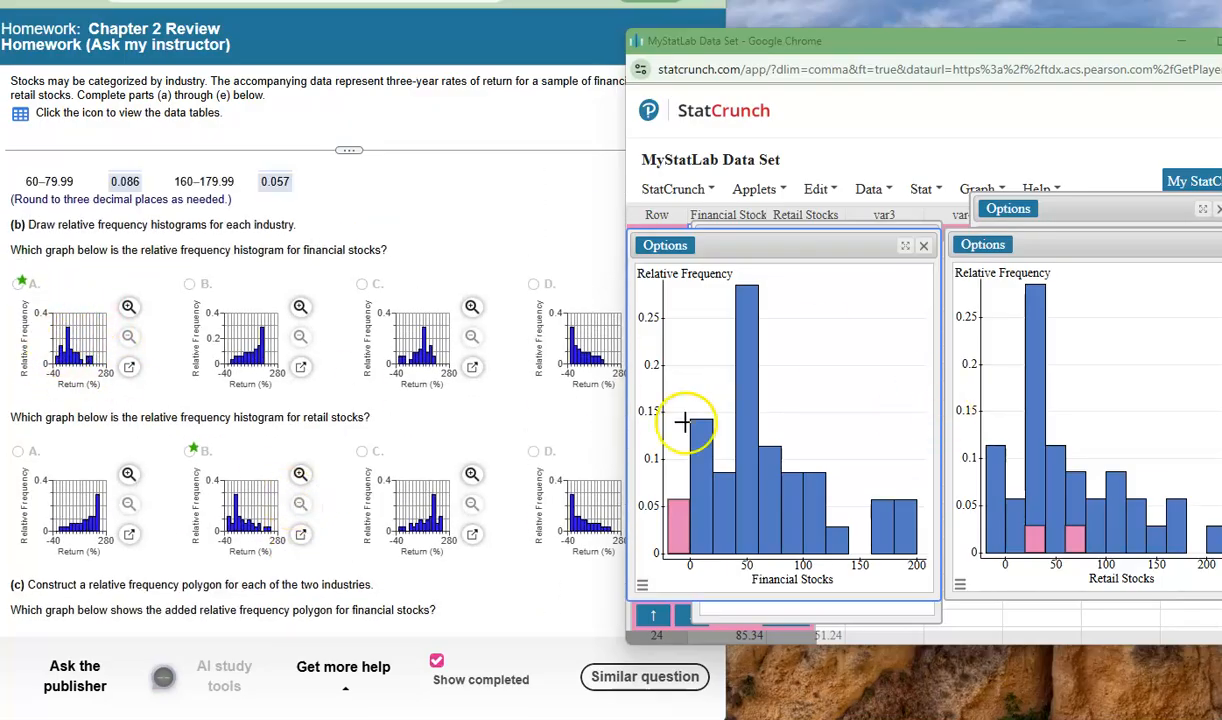
pyautogui.scroll(-4, 420, 450)
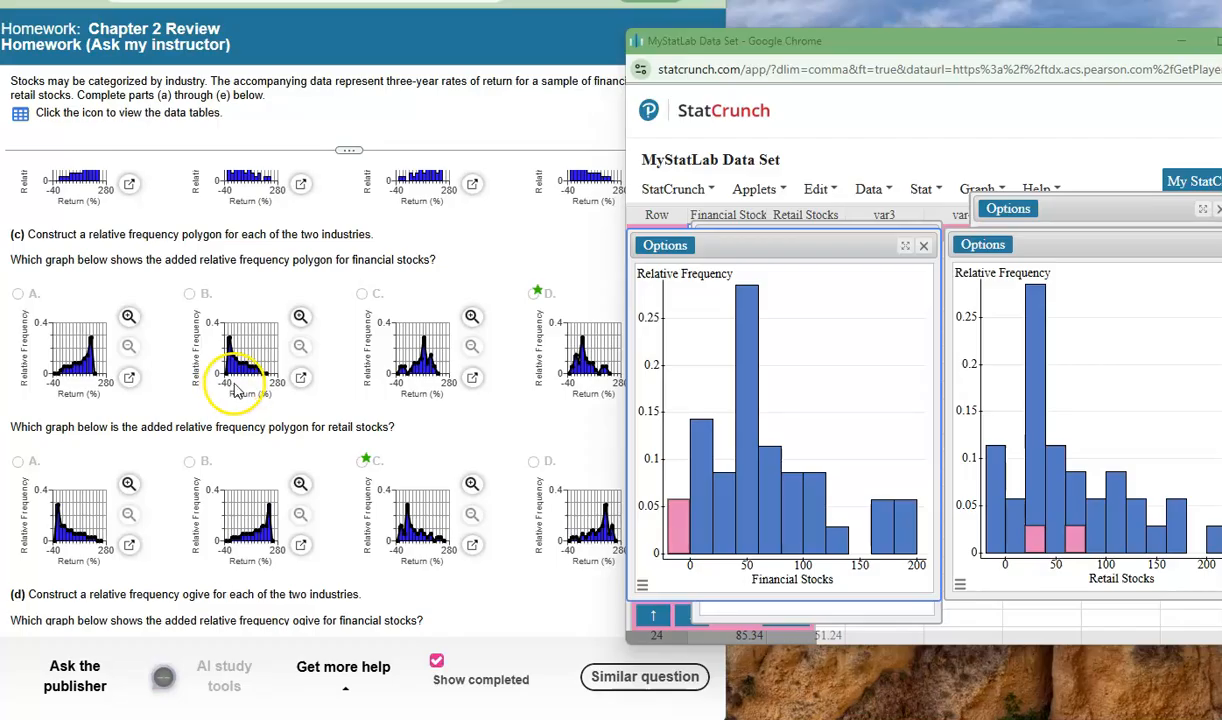
pyautogui.click(300, 380)
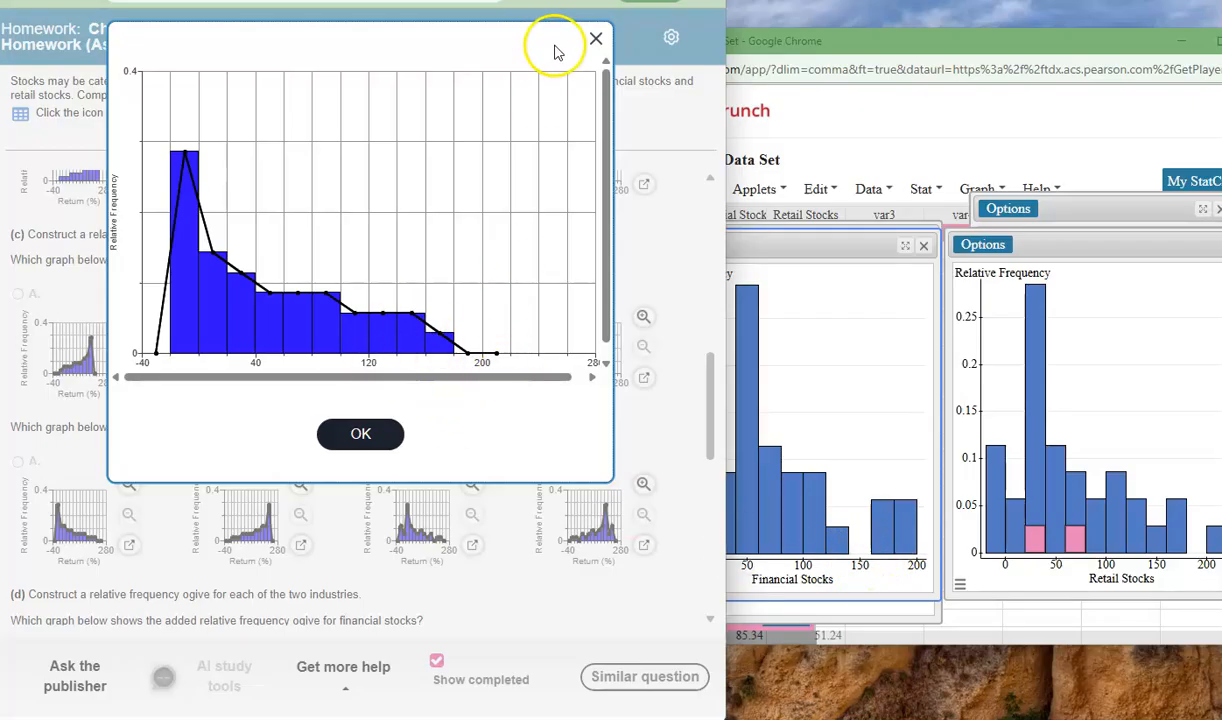
pyautogui.click(596, 38)
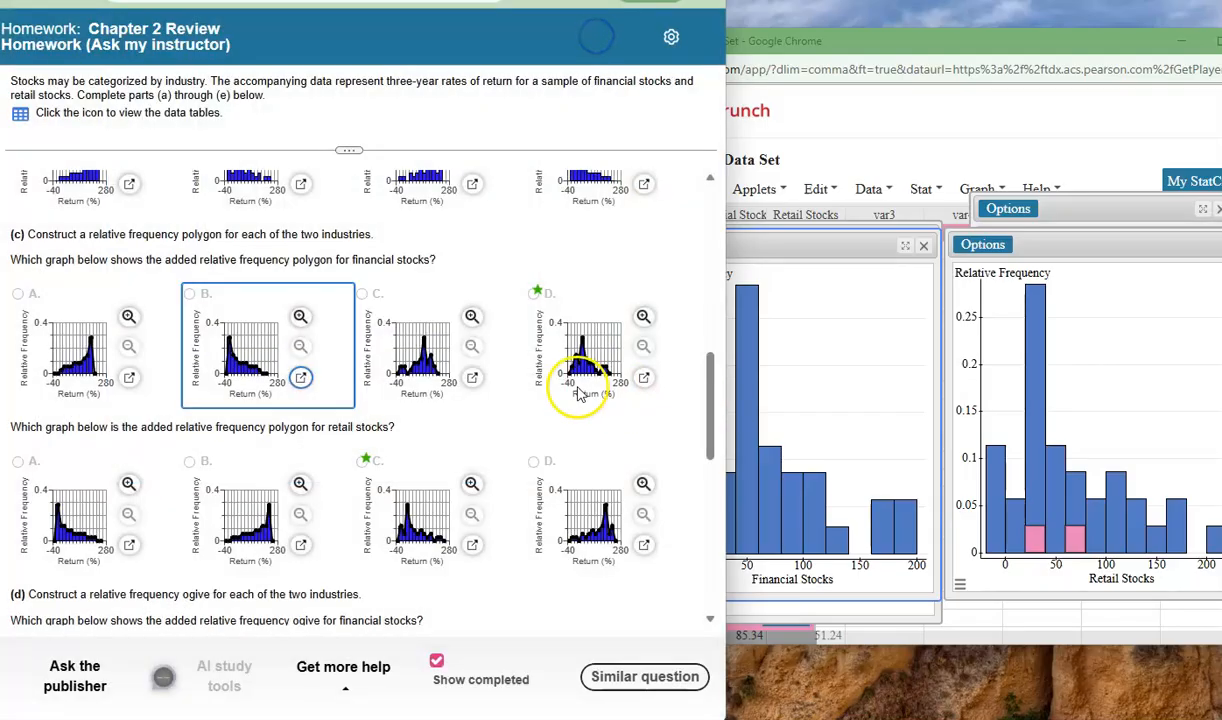
# - Move the StatCrunch window so both histograms show fully and trace a relative frequency polygon over the Retail Stocks bars
pyautogui.click(816, 244)
pyautogui.moveTo(952, 44); pyautogui.dragTo(892, 50)
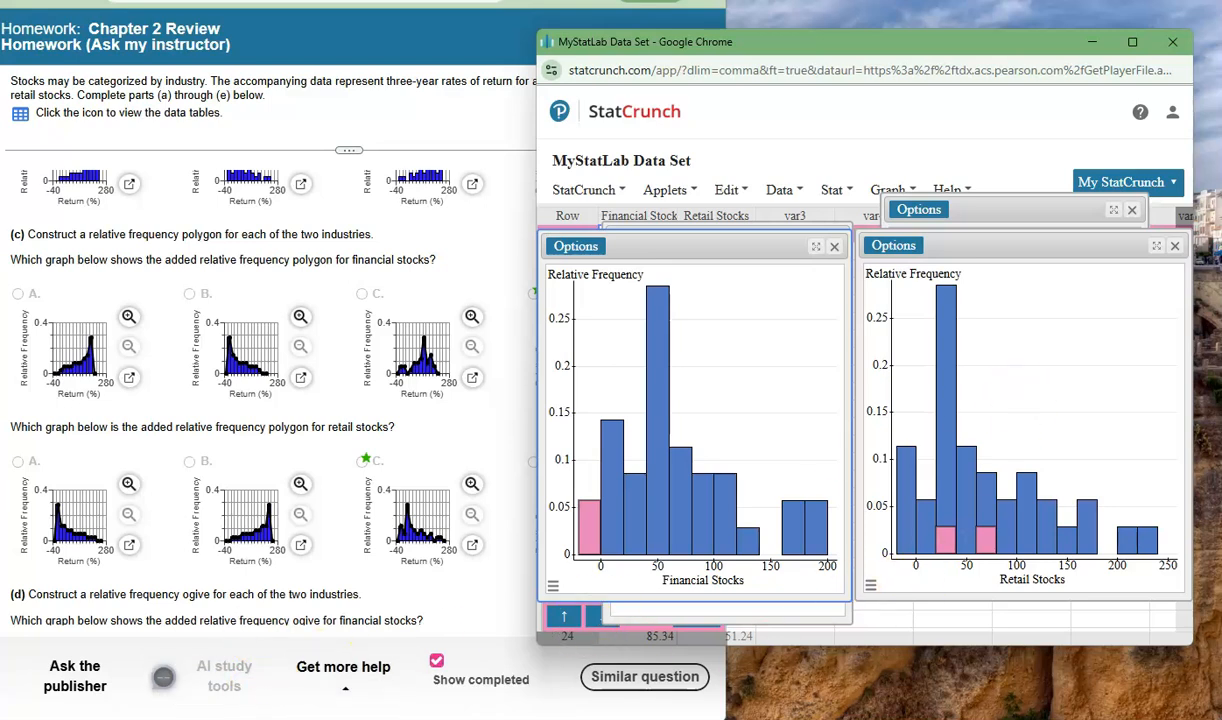
pyautogui.click(290, 718)
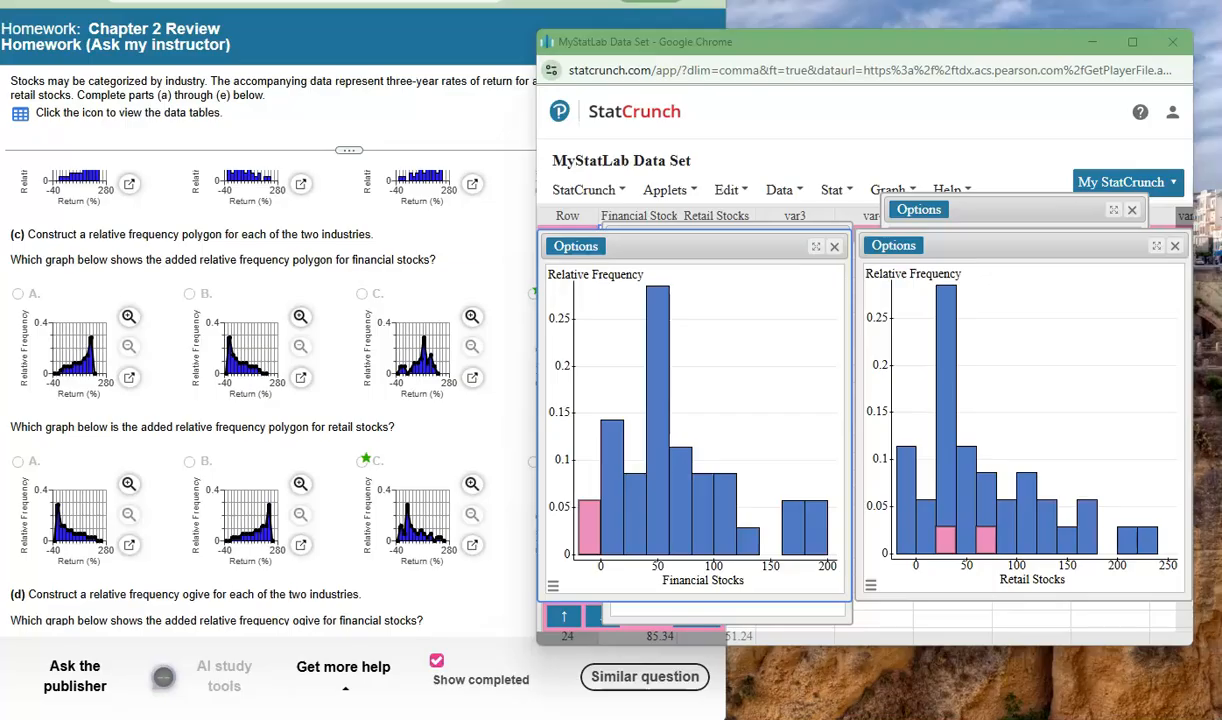
pyautogui.moveTo(895, 481); pyautogui.dragTo(886, 538)
pyautogui.moveTo(905, 447)
pyautogui.mouseDown()
pyautogui.moveTo(922, 500)
pyautogui.moveTo(939, 287)
pyautogui.moveTo(963, 445)
pyautogui.moveTo(1010, 497)
pyautogui.moveTo(1035, 474)
pyautogui.moveTo(1065, 526)
pyautogui.moveTo(1110, 559)
pyautogui.moveTo(1168, 558)
pyautogui.mouseUp()
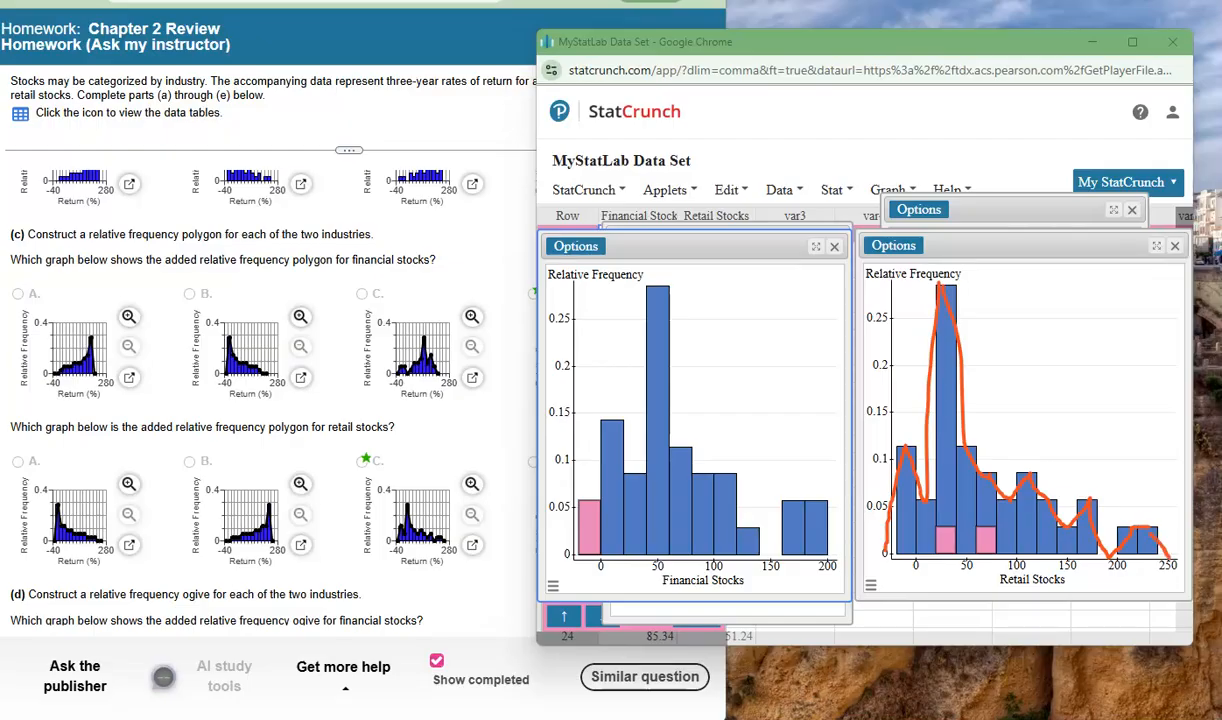